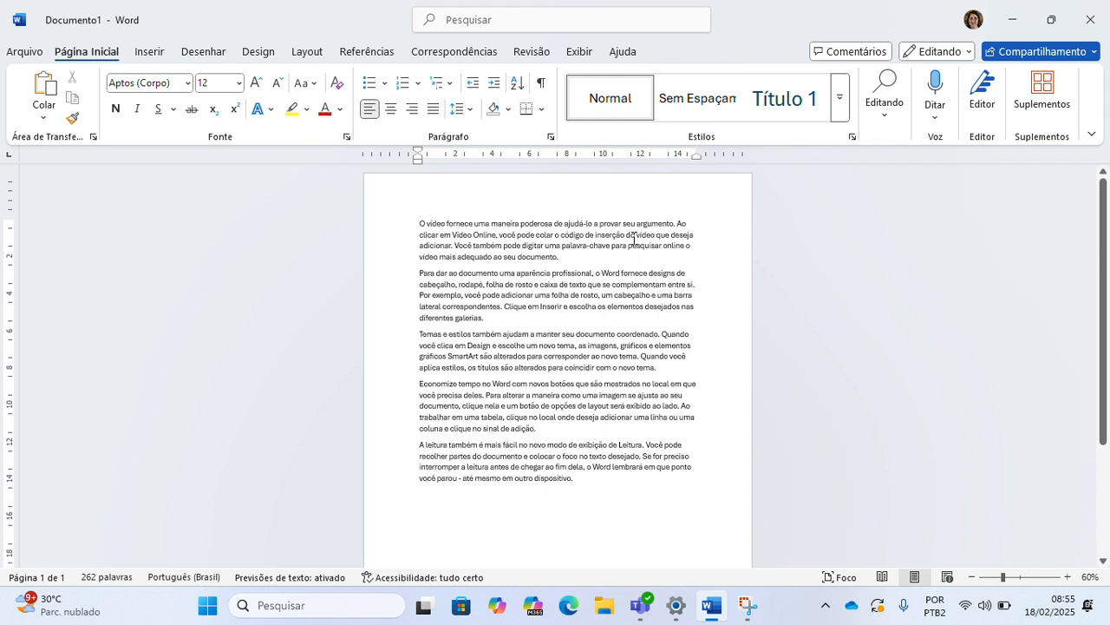
Set the document zoom to 80% with the opening paragraph in view.
click(1074, 582)
click(1074, 582)
click(1073, 582)
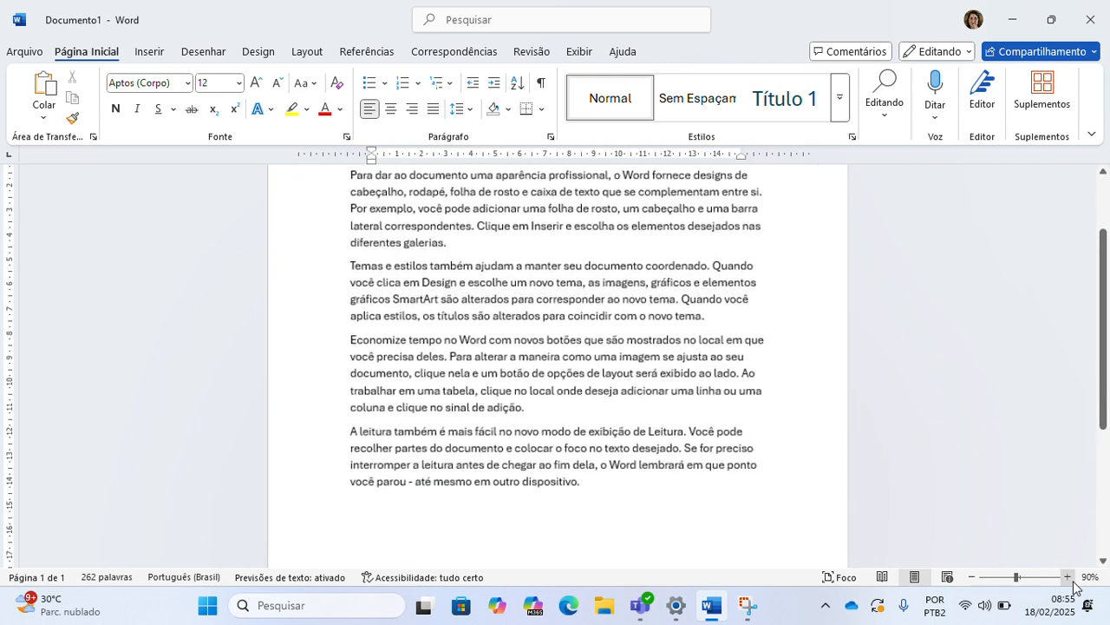
click(973, 579)
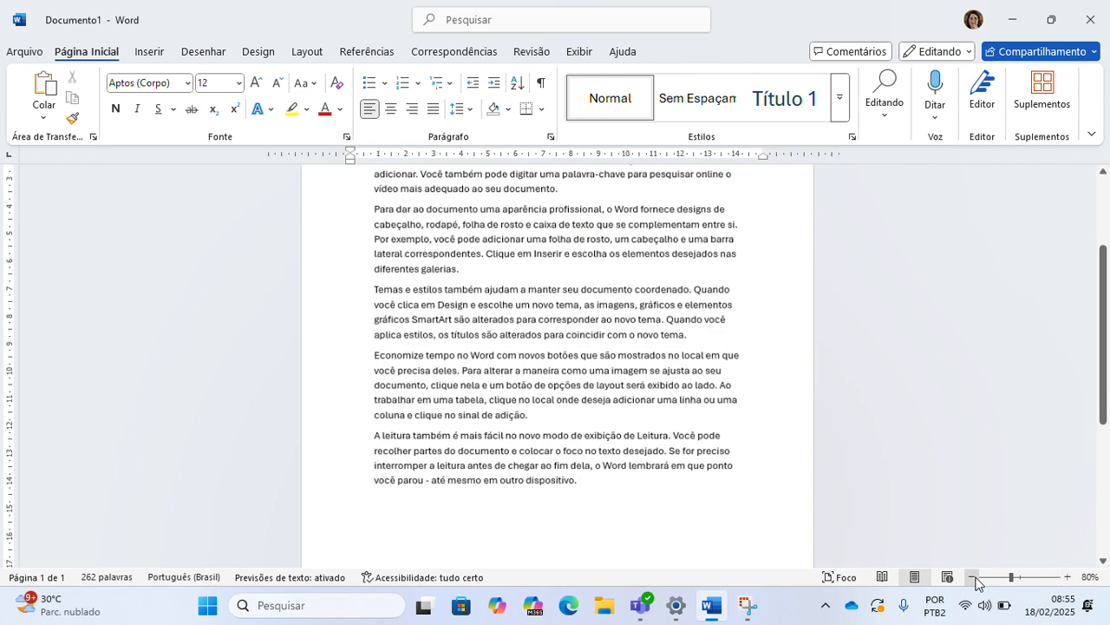
click(973, 578)
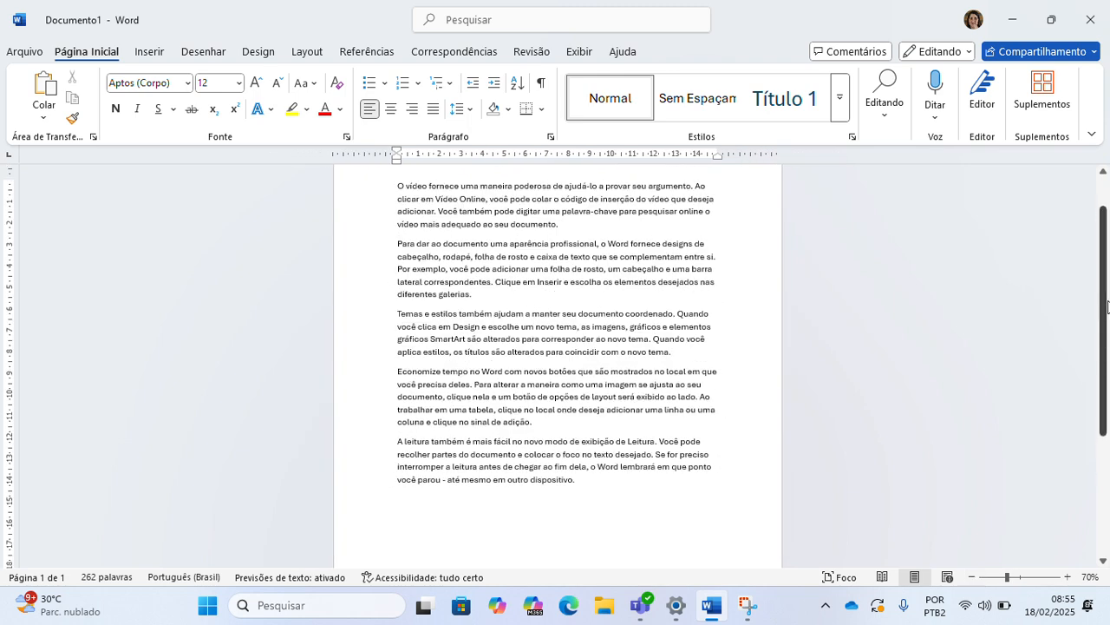
scroll(1105, 304, up, 1)
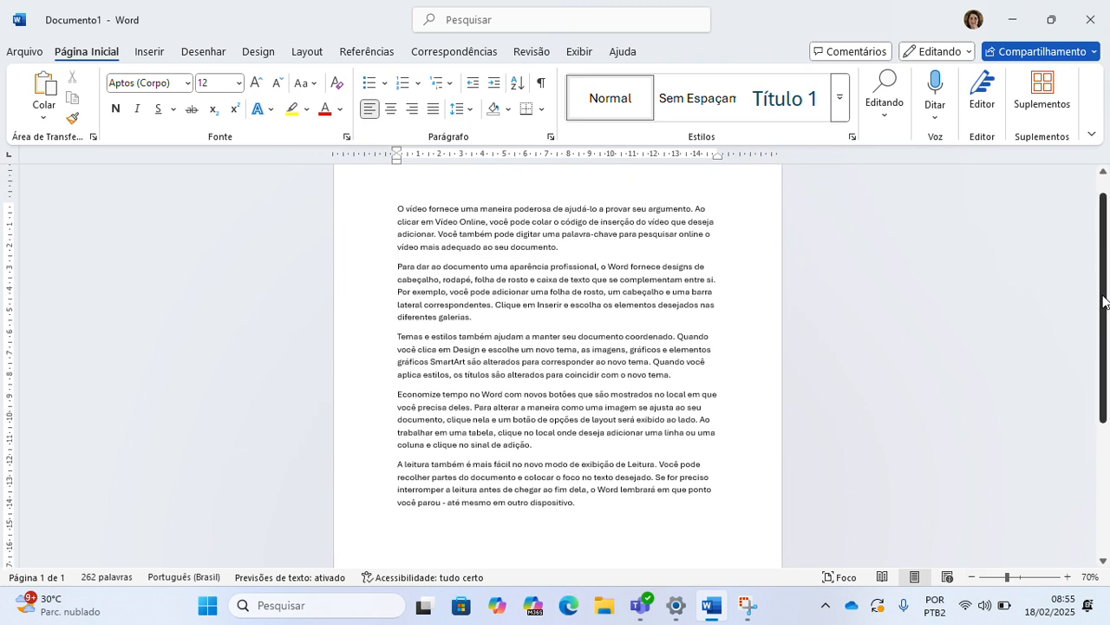
click(1067, 577)
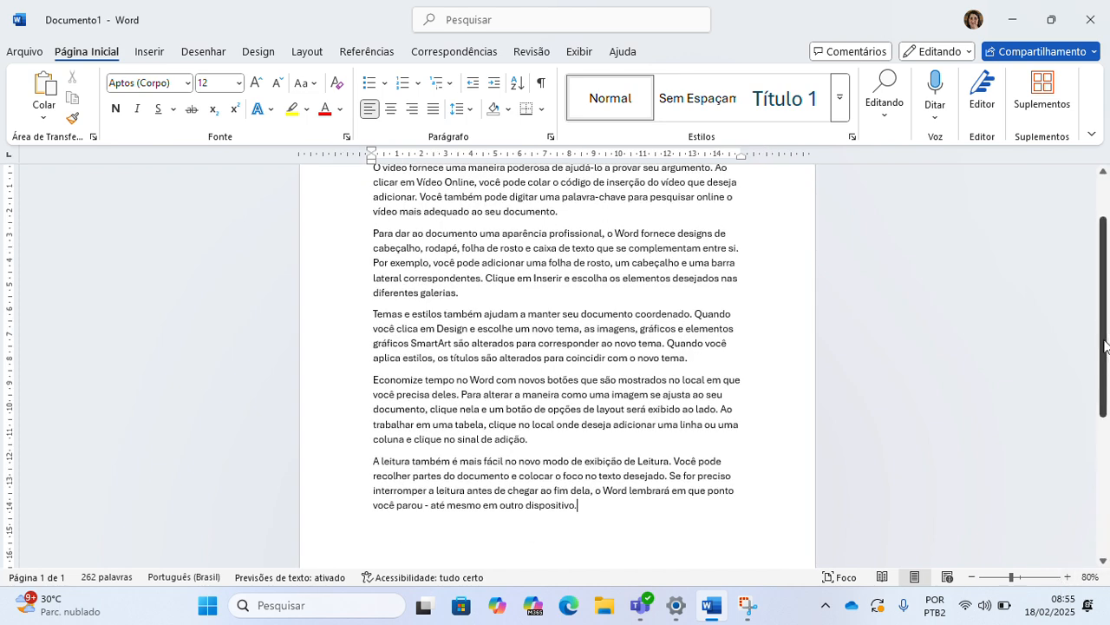
drag(1105, 345, 1103, 325)
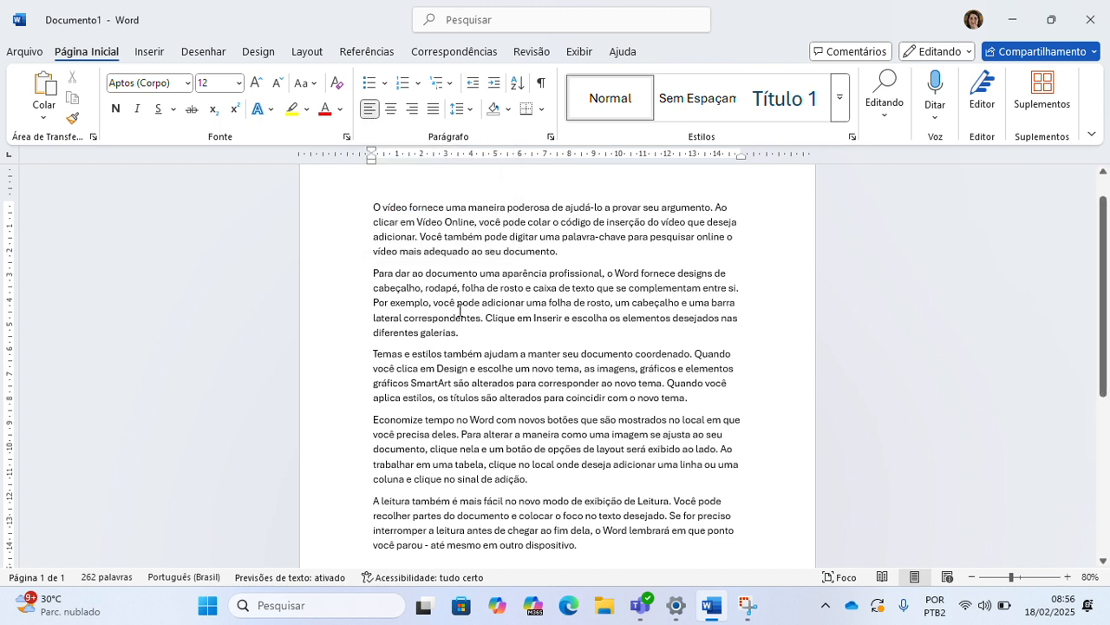
Try centred and right alignment on all five paragraphs, and justify the whole text.
drag(373, 208, 462, 332)
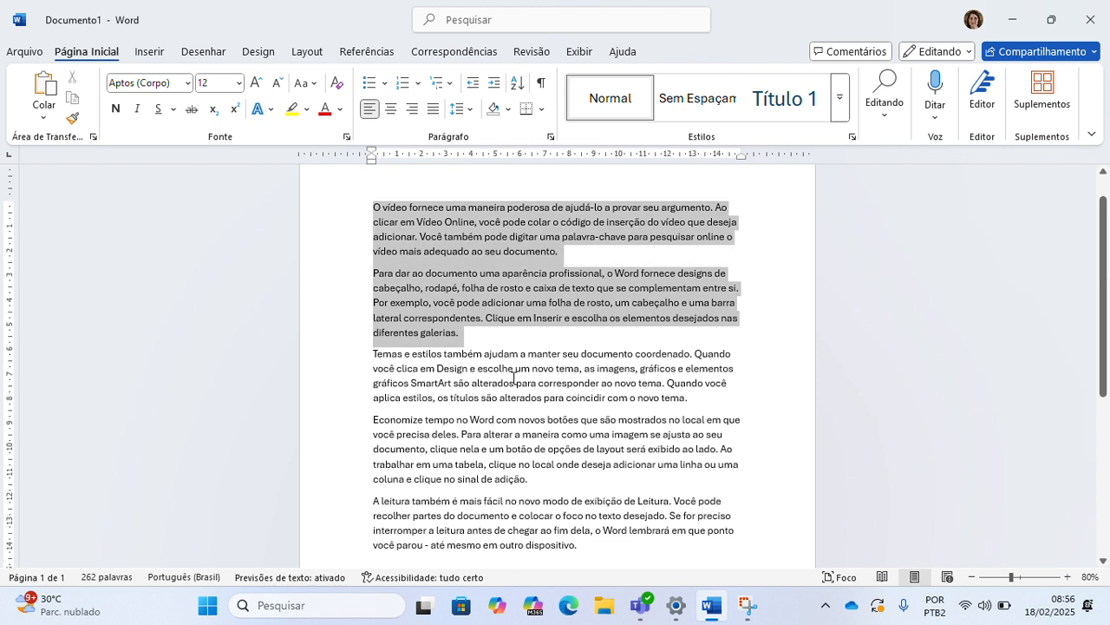
drag(514, 377, 619, 548)
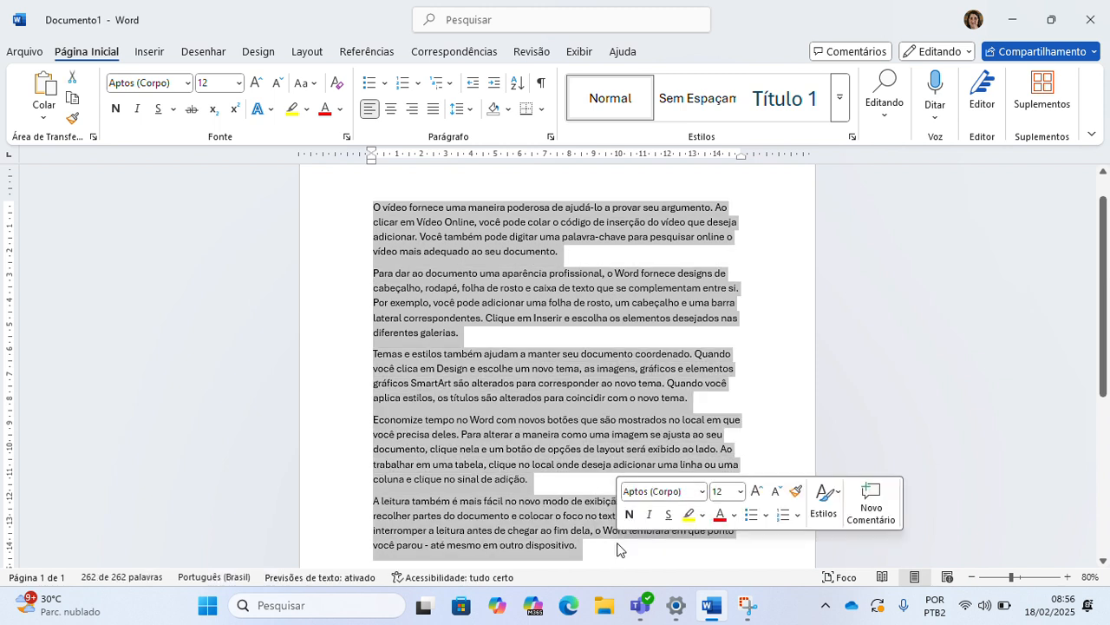
click(390, 110)
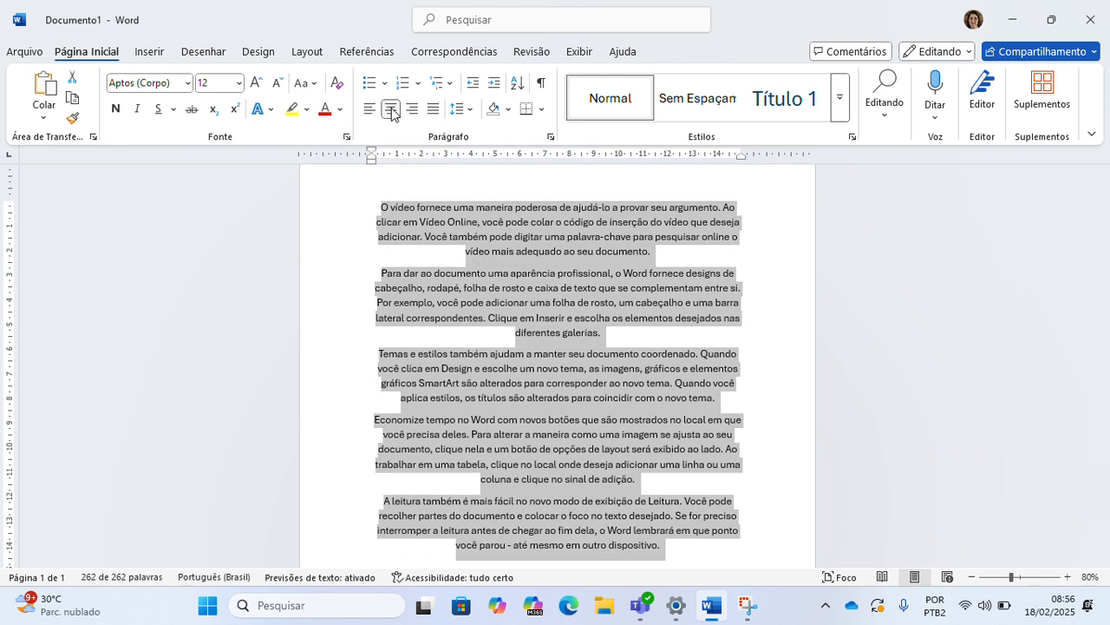
click(413, 110)
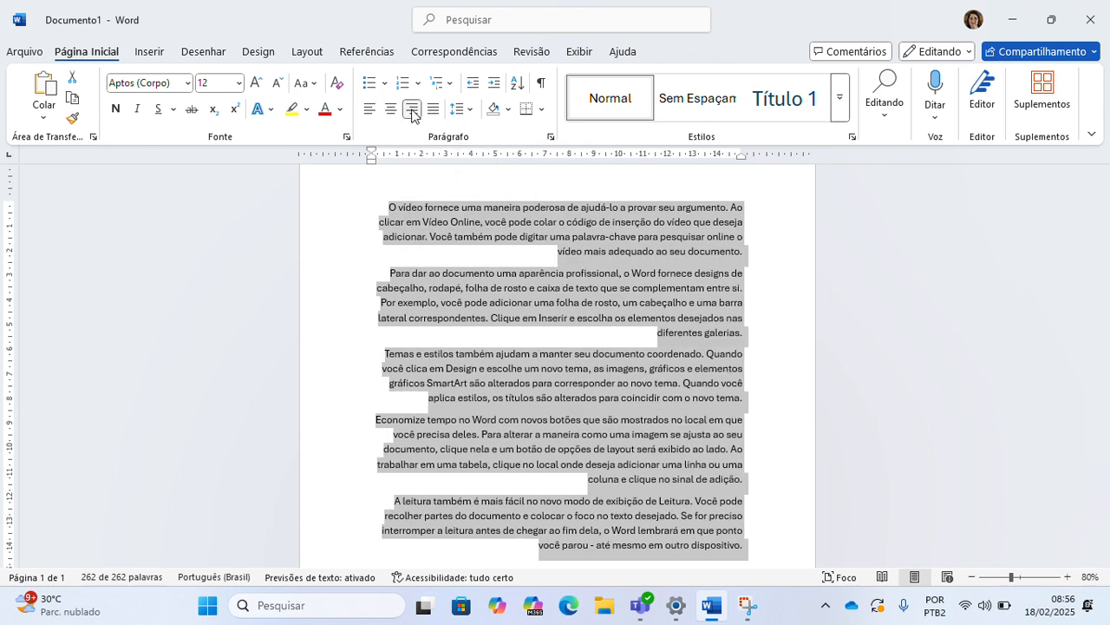
click(432, 110)
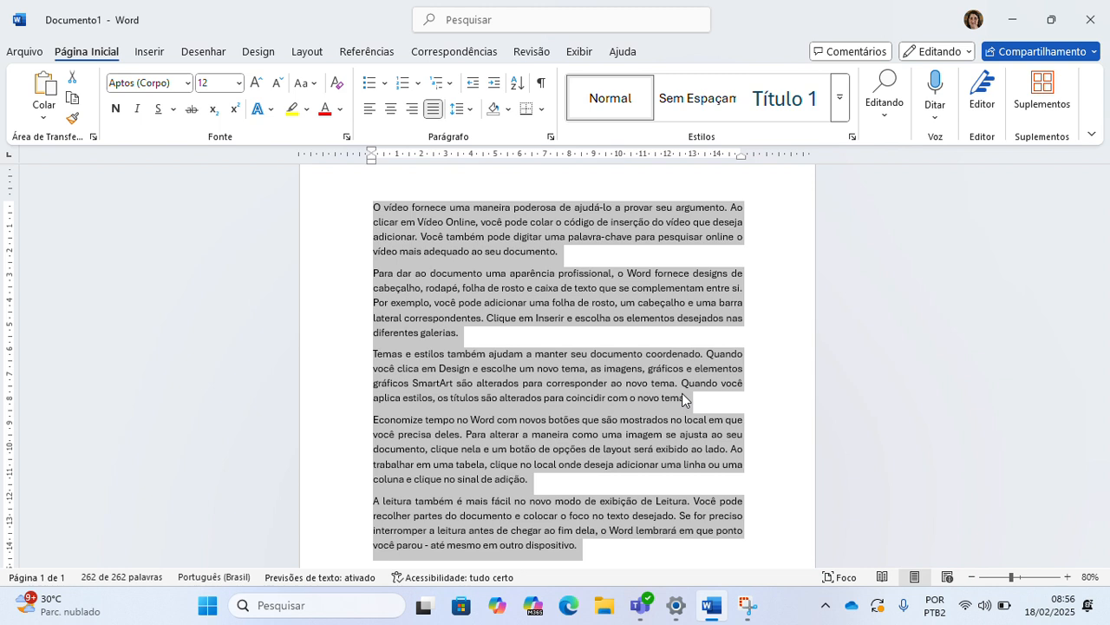
click(789, 312)
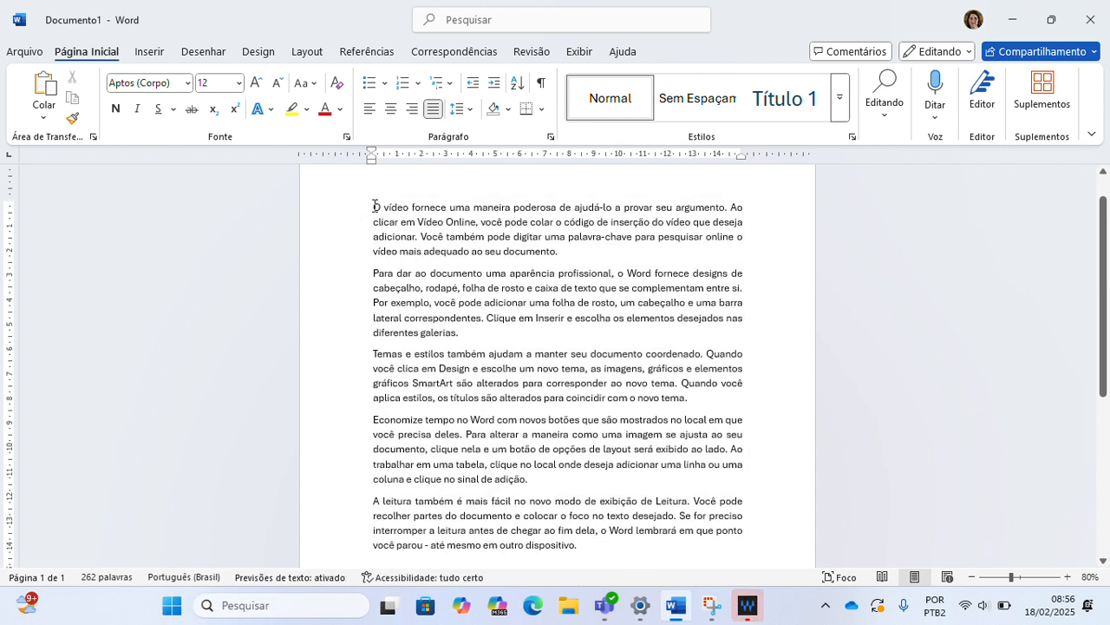
Set the line spacing of all five paragraphs to 1,5 and check it in the paragraph settings.
drag(372, 205, 612, 553)
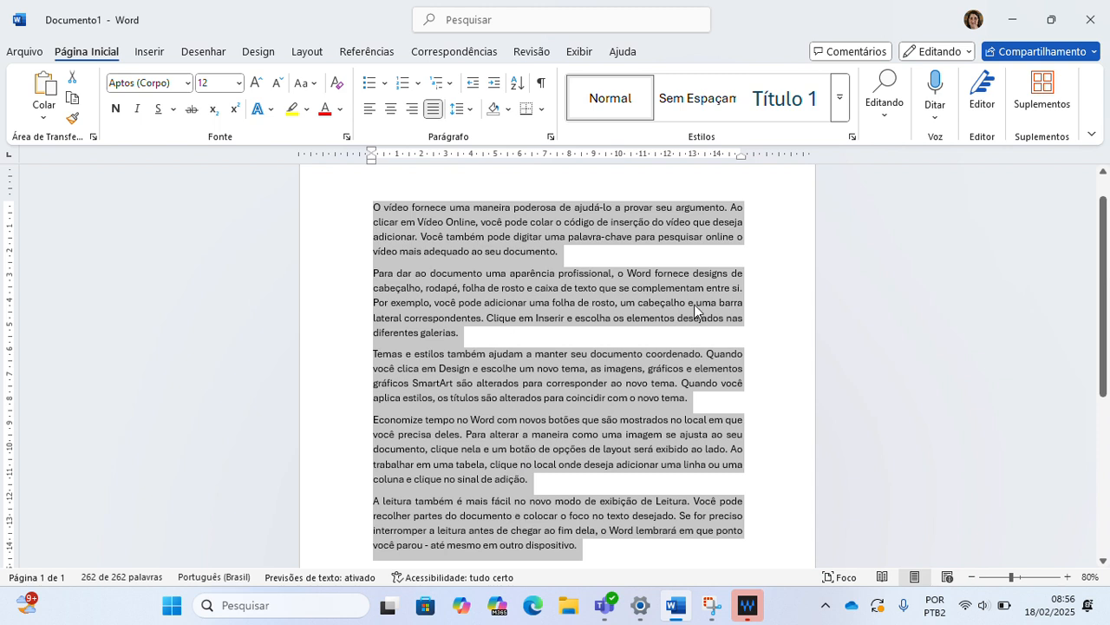
click(765, 314)
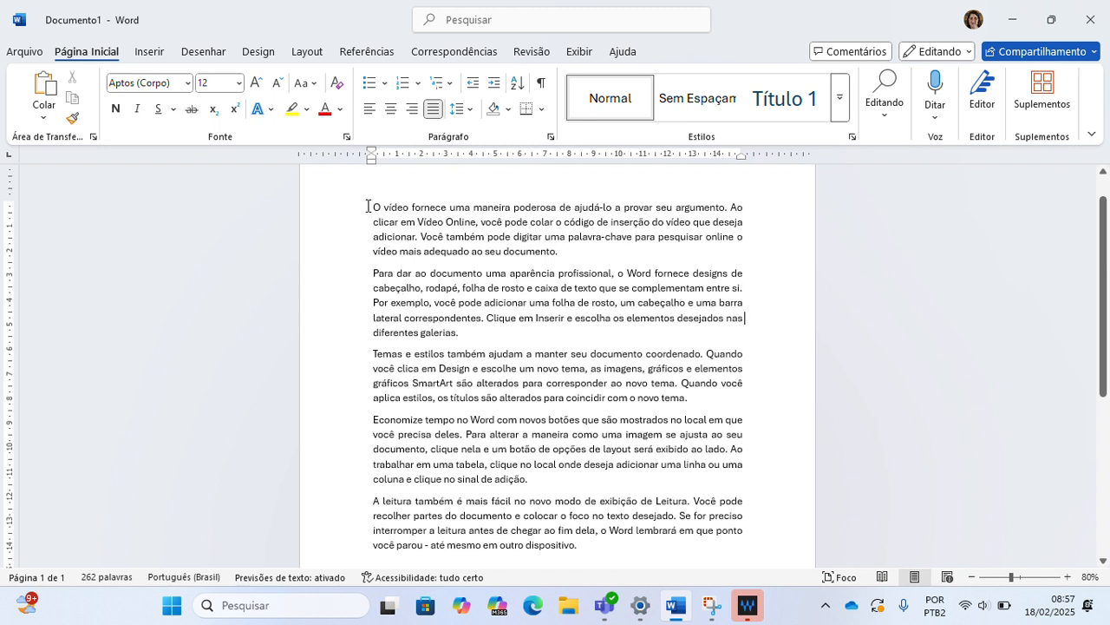
drag(368, 206, 591, 549)
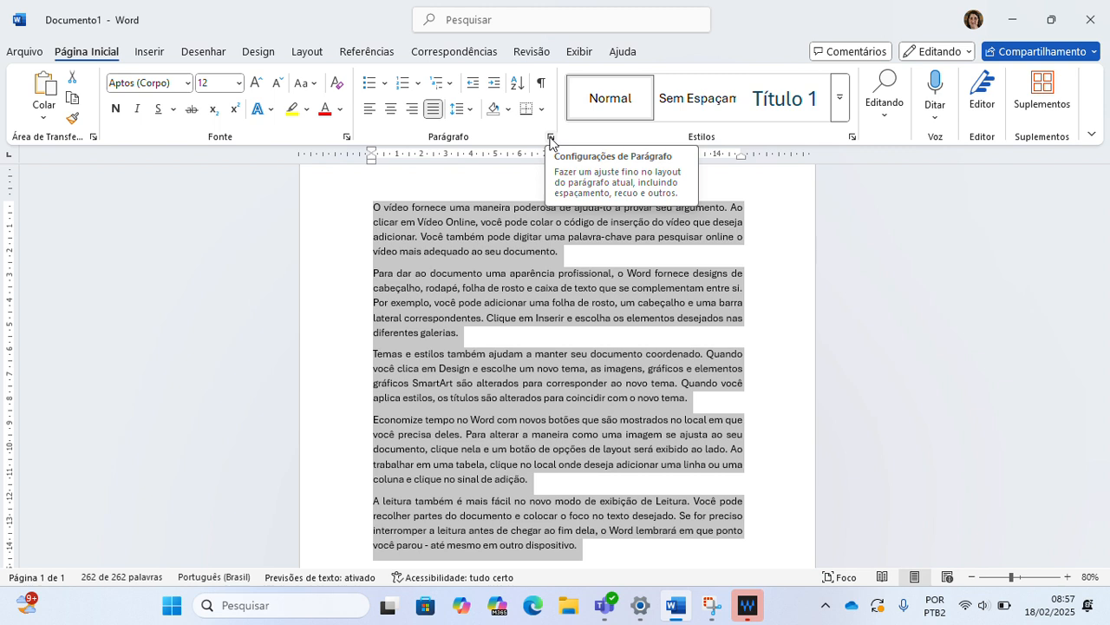
click(469, 109)
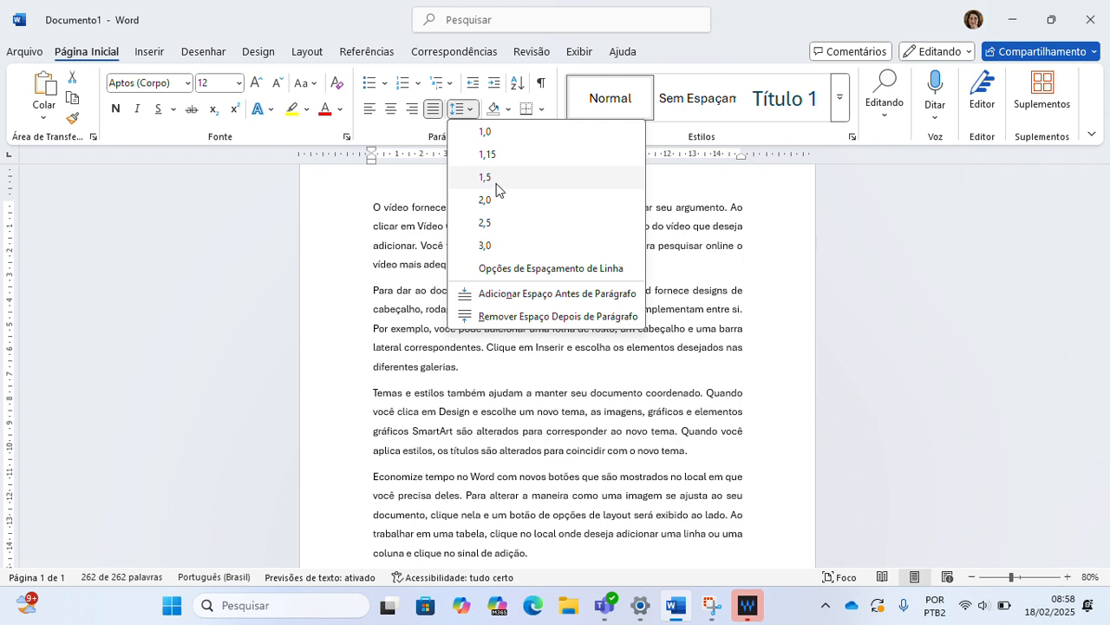
click(485, 178)
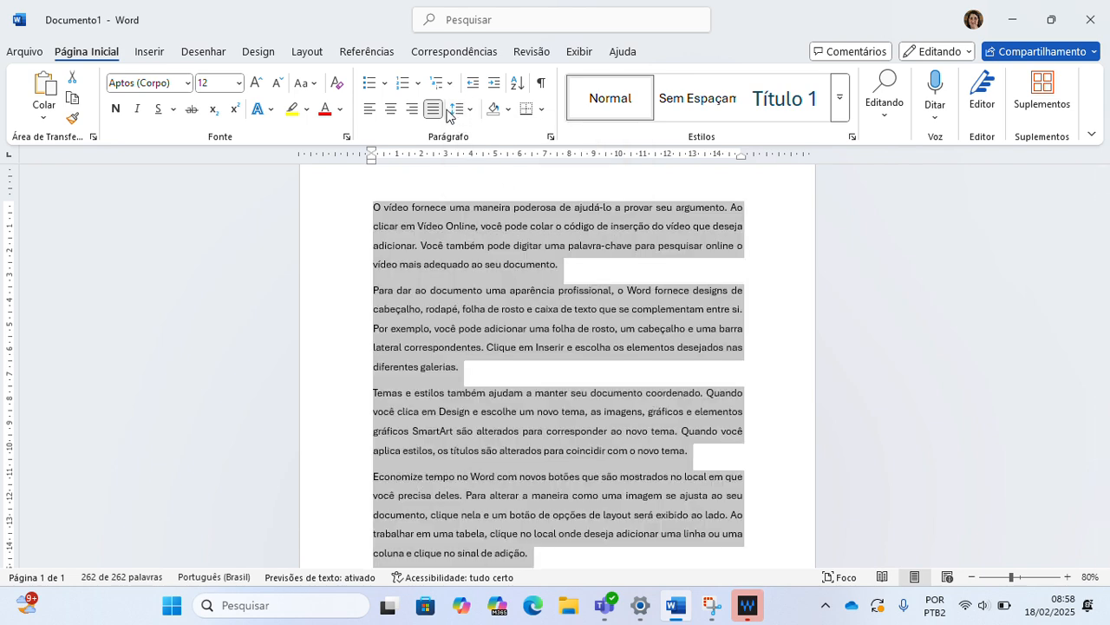
click(549, 137)
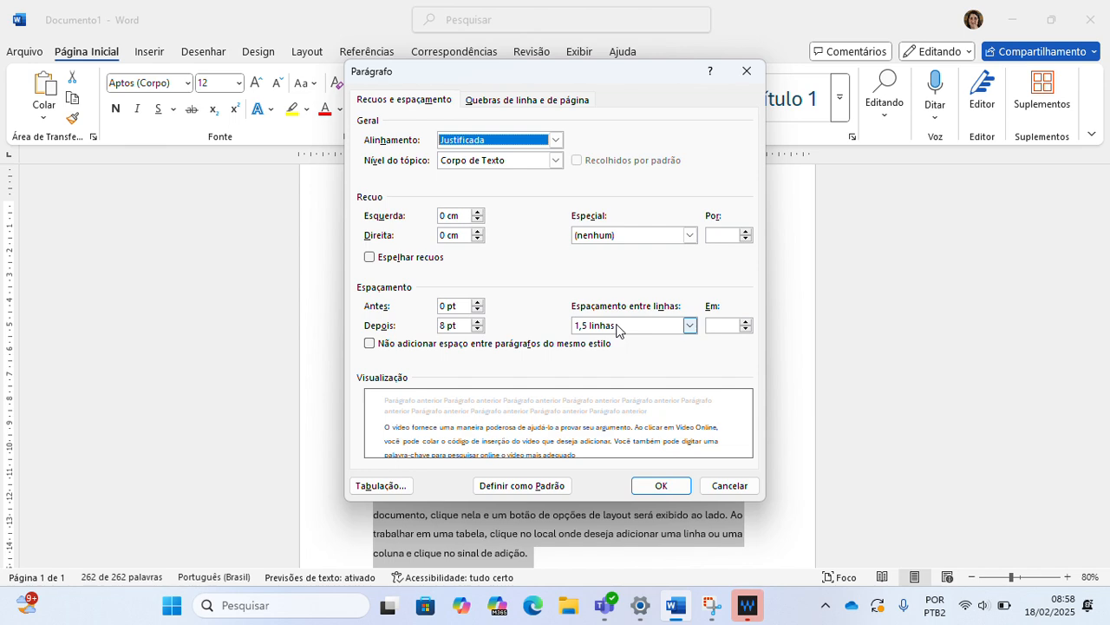
click(746, 489)
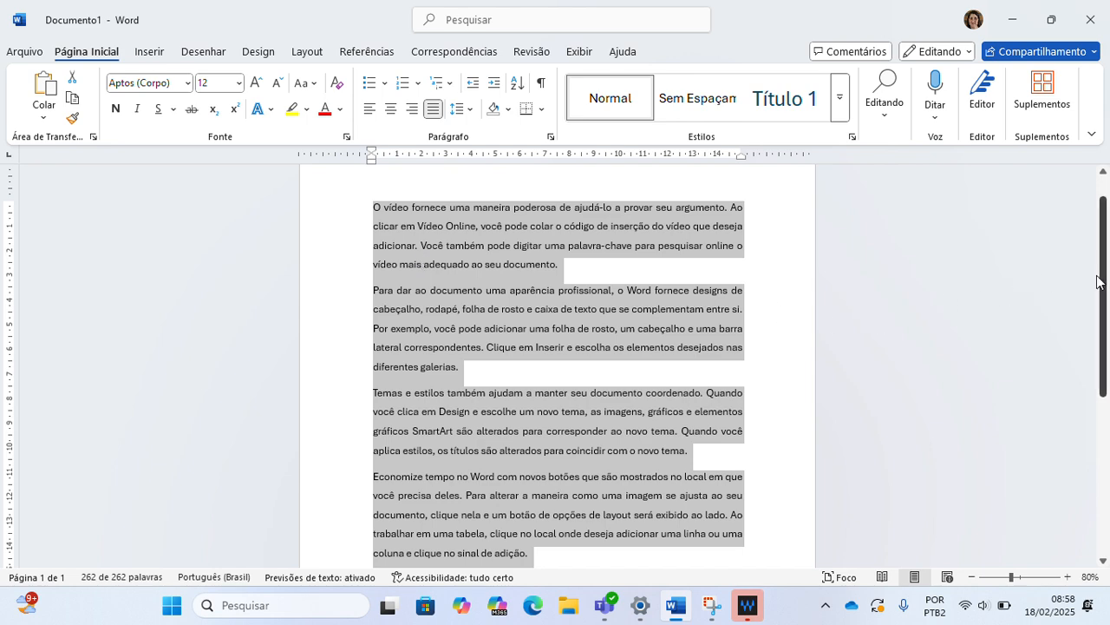
Apply a special first-line indent (Primeira linha) of 1,25 cm to all five paragraphs.
drag(1097, 282, 1106, 309)
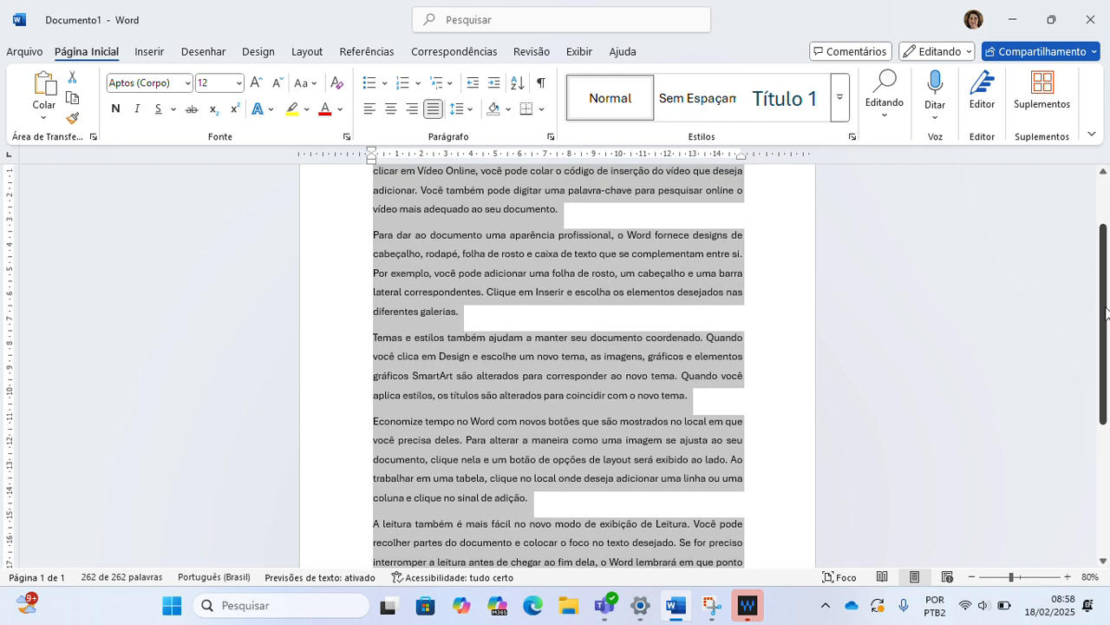
click(972, 577)
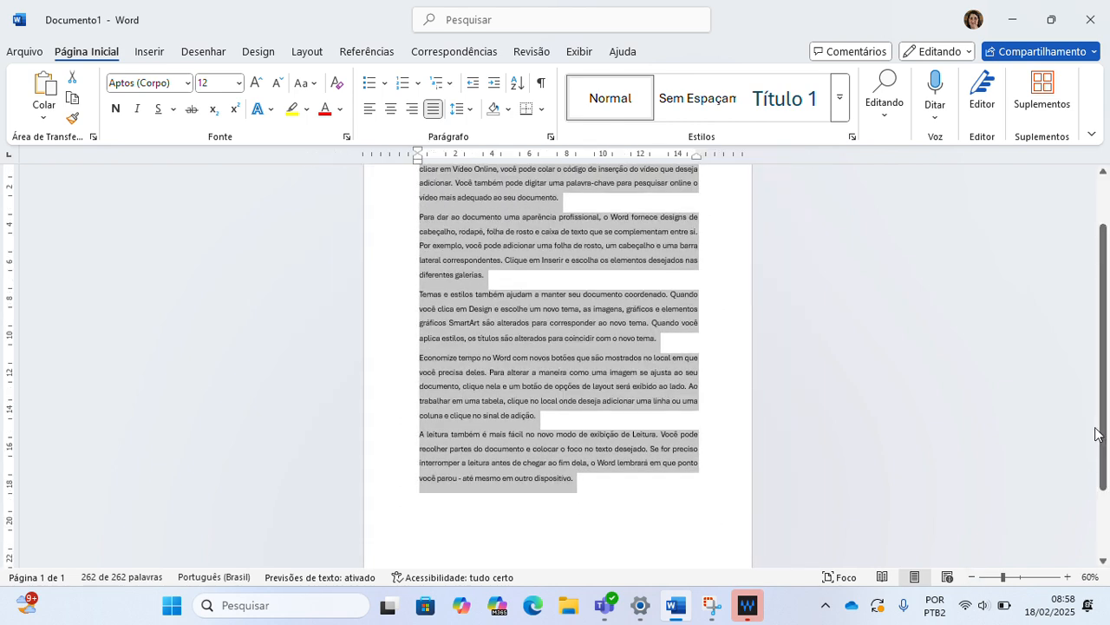
scroll(1105, 412, up, 1)
drag(1106, 411, 1102, 402)
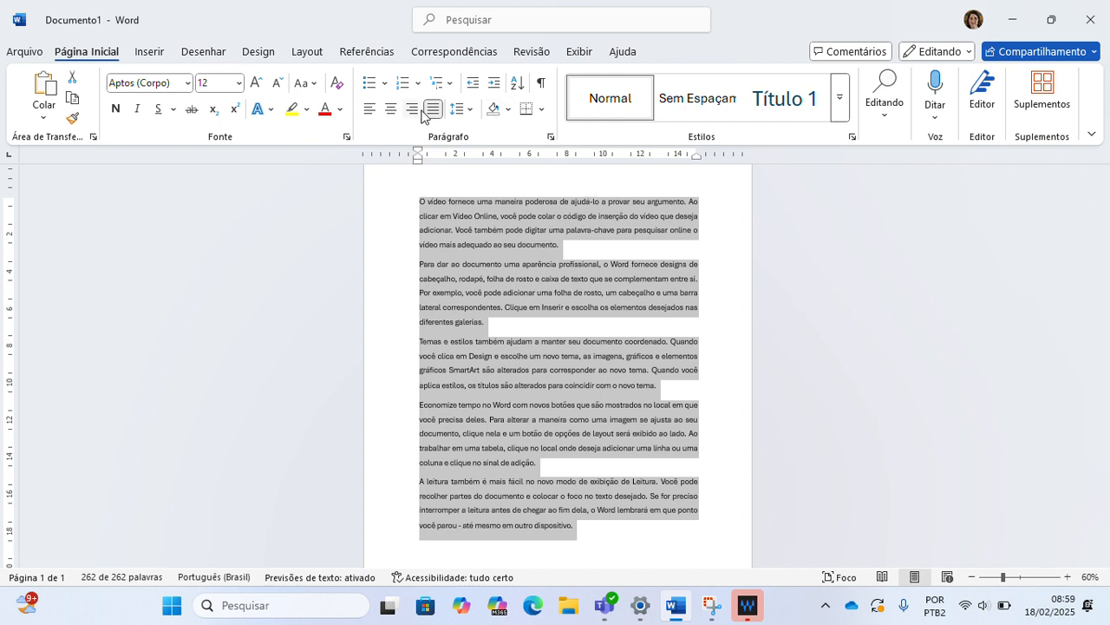
click(550, 137)
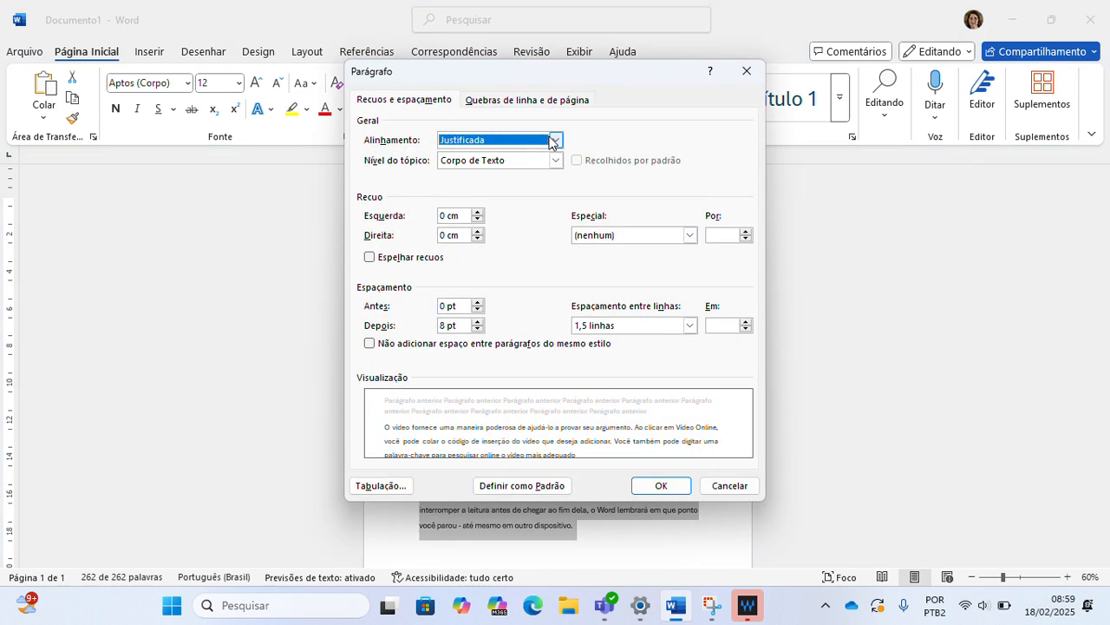
click(689, 236)
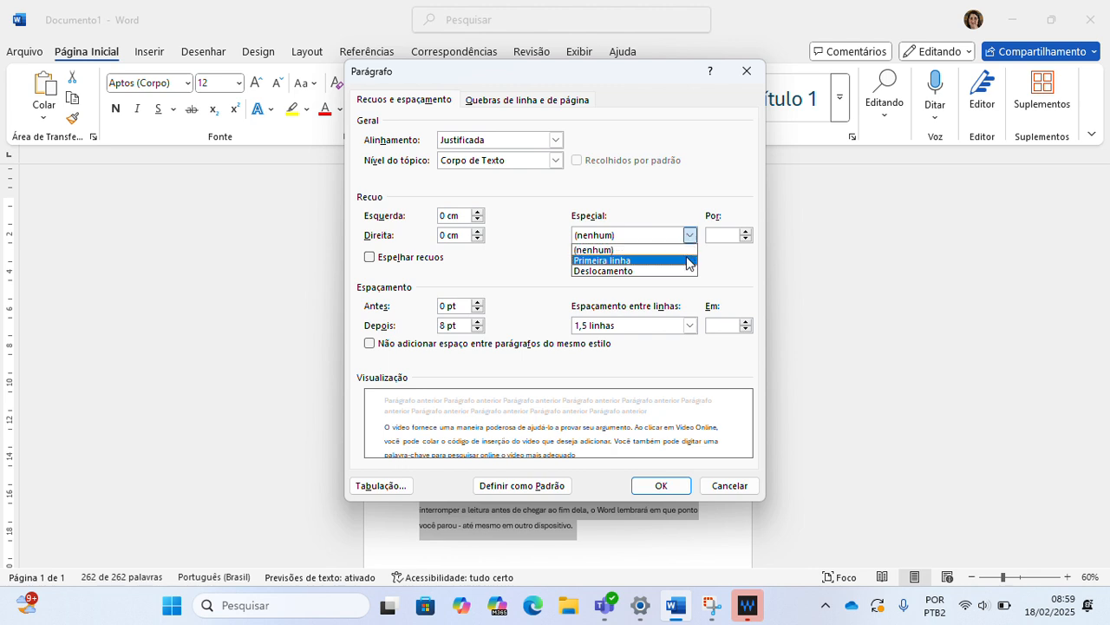
click(688, 260)
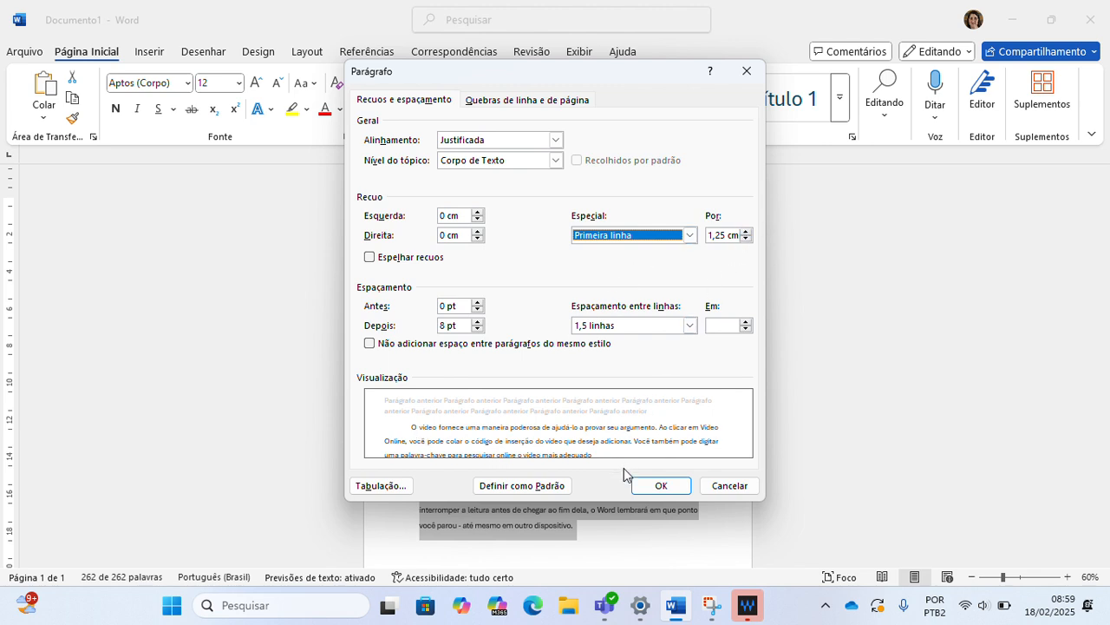
click(644, 495)
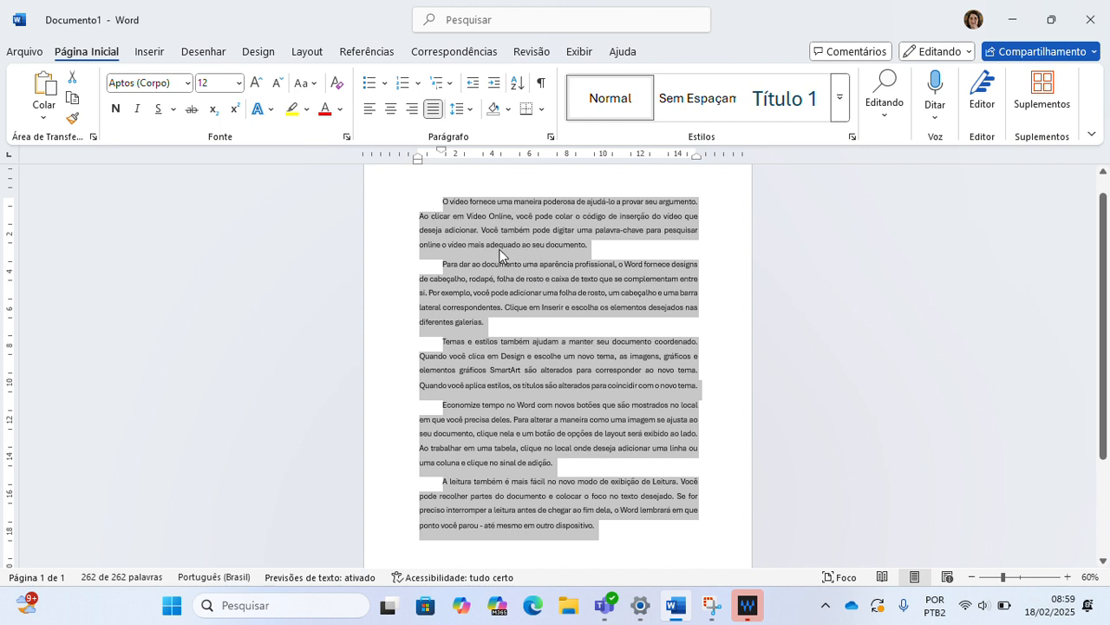
Set the spacing after (Depois) of all five paragraphs to 6 pt.
click(1068, 578)
click(1069, 578)
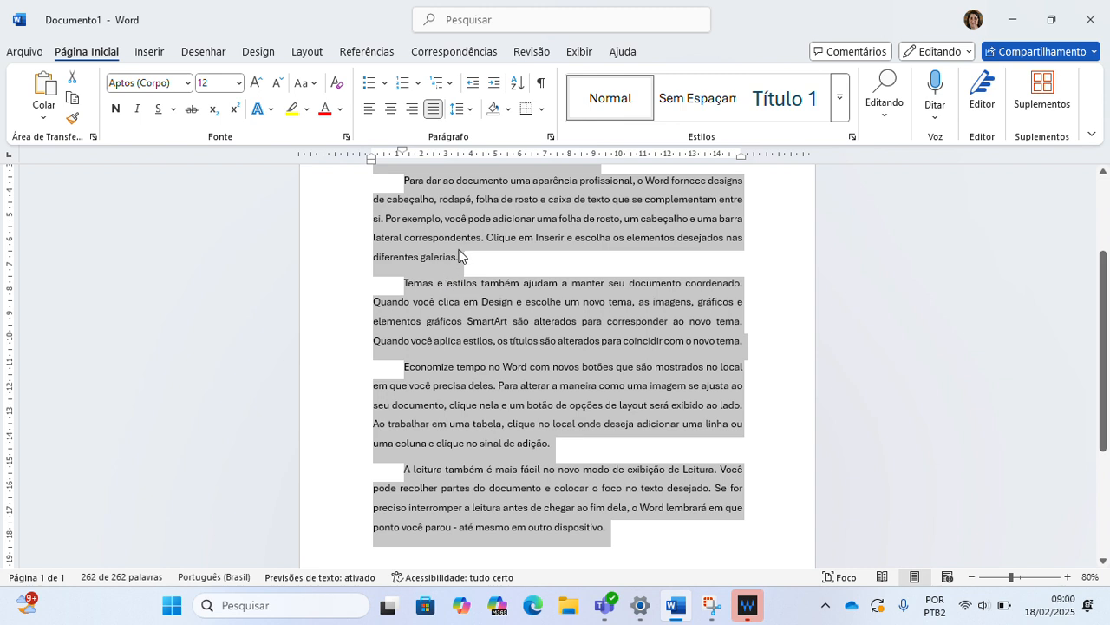
click(550, 137)
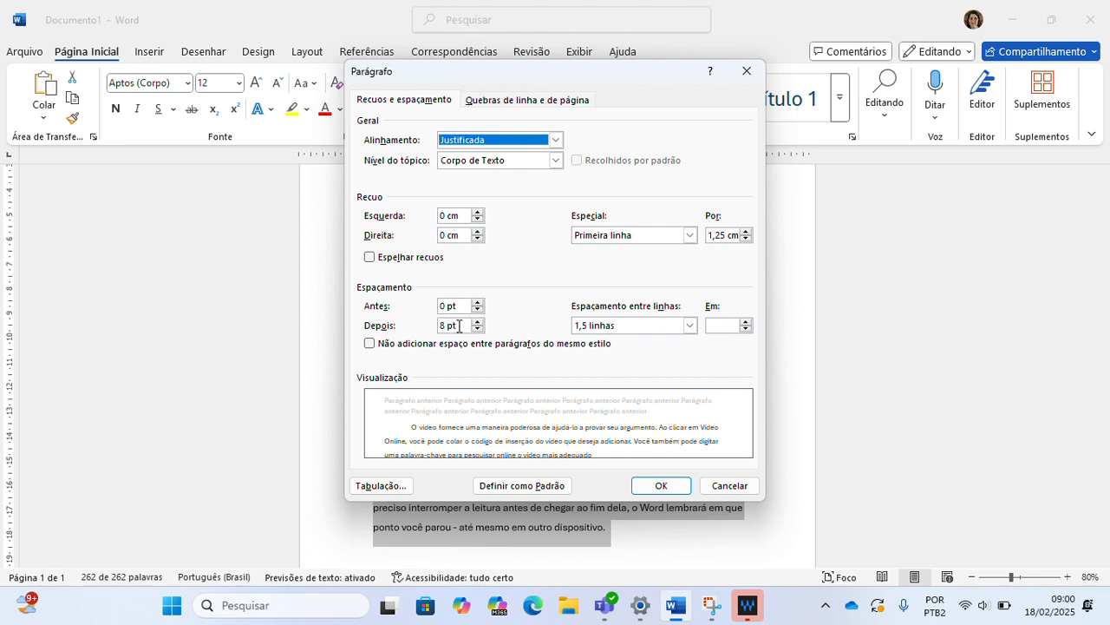
click(477, 329)
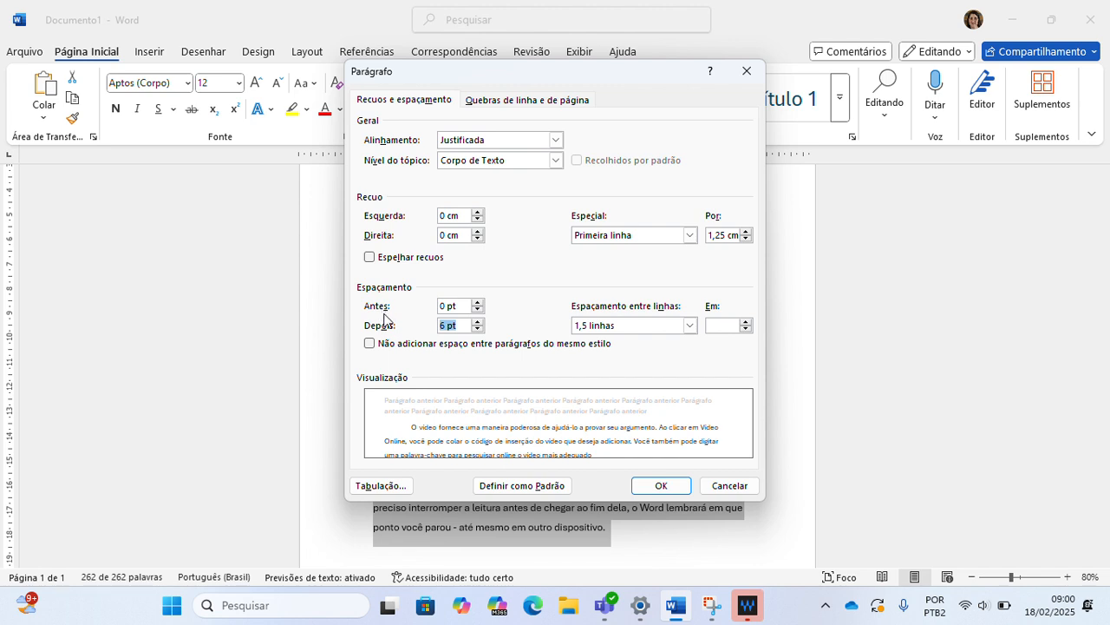
click(479, 323)
click(479, 323)
click(478, 330)
click(478, 330)
click(478, 329)
drag(615, 76, 772, 61)
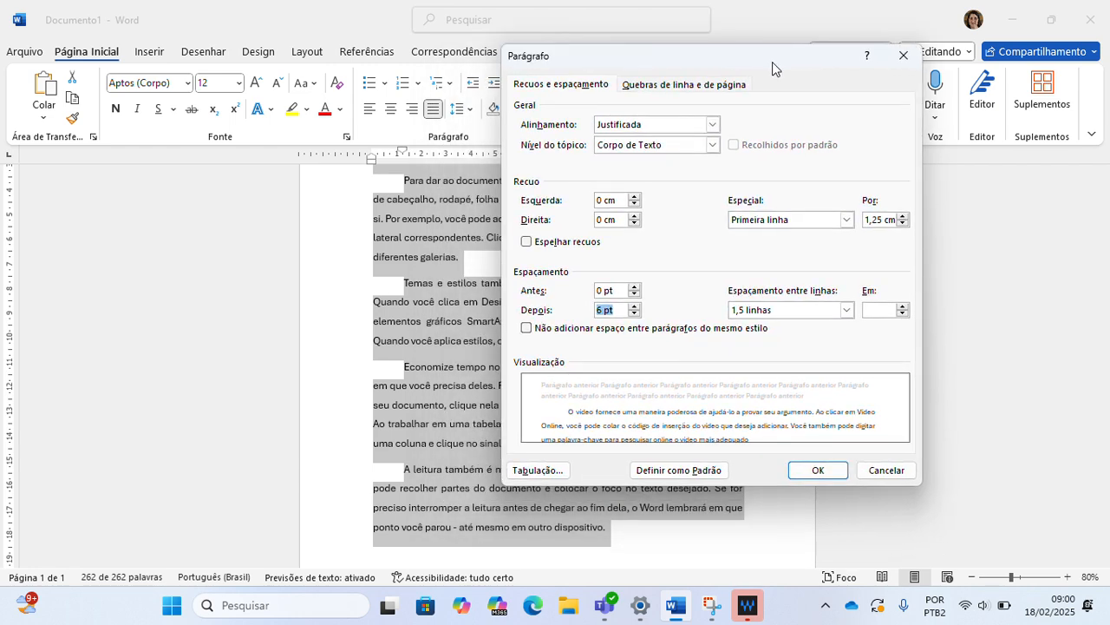
click(833, 471)
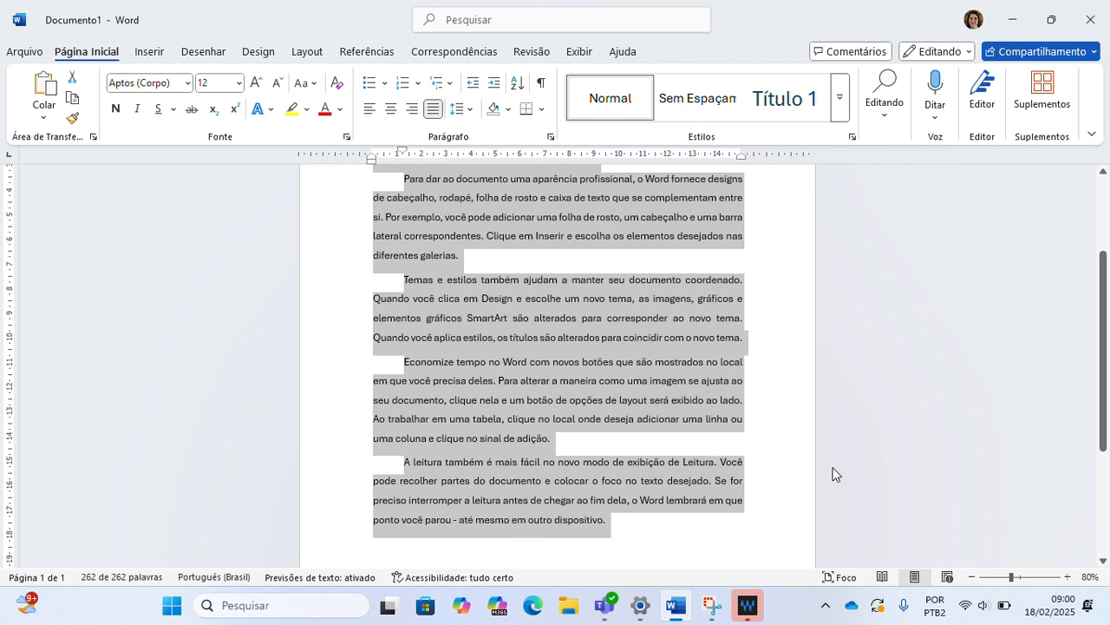
click(644, 335)
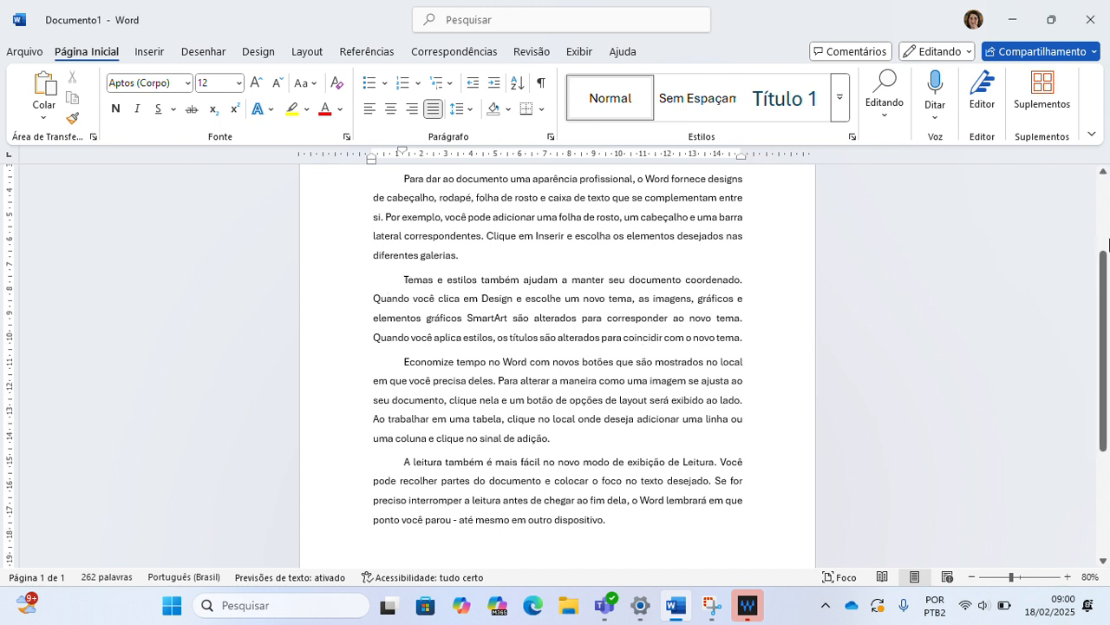
Set the third paragraph's line spacing to single (Simples) and its special indent to (nenhum).
scroll(1104, 221, up, 3)
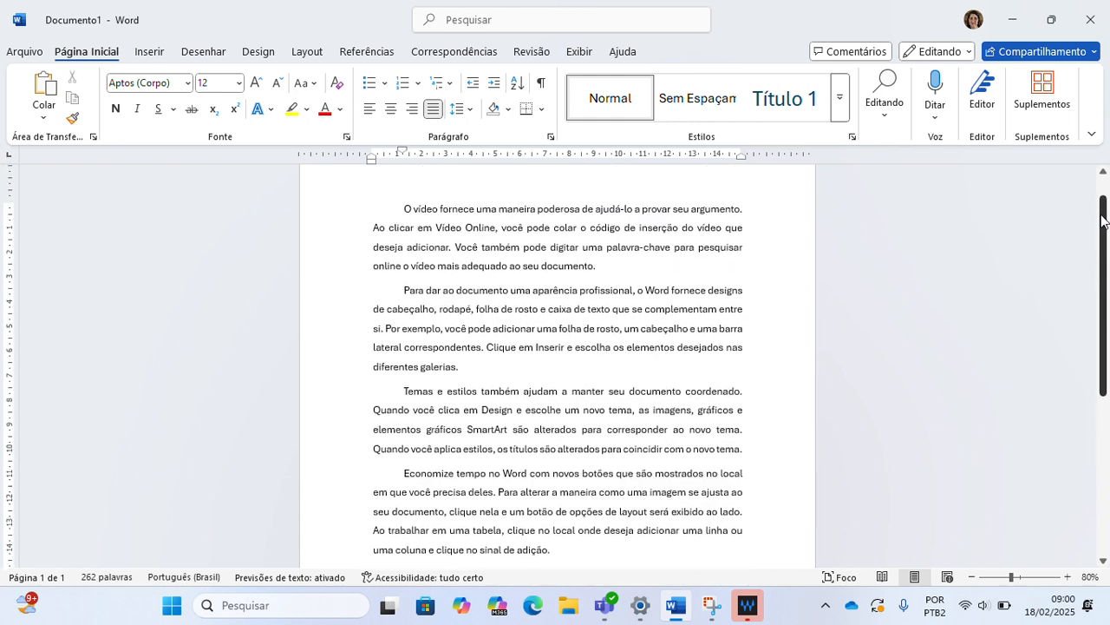
drag(1102, 216, 1101, 220)
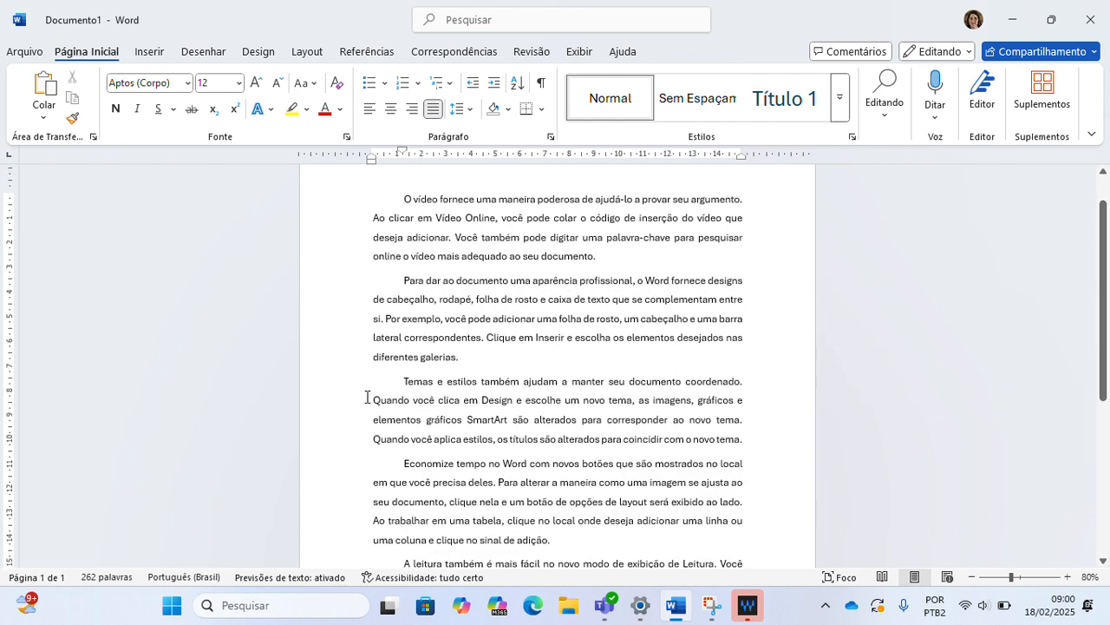
drag(367, 383, 747, 440)
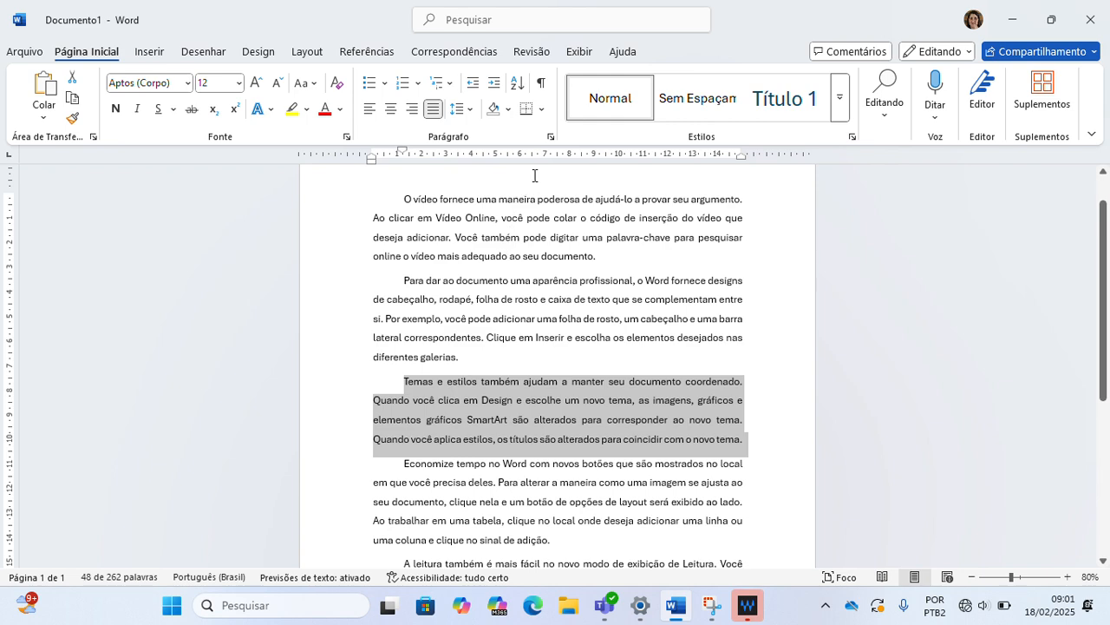
click(549, 138)
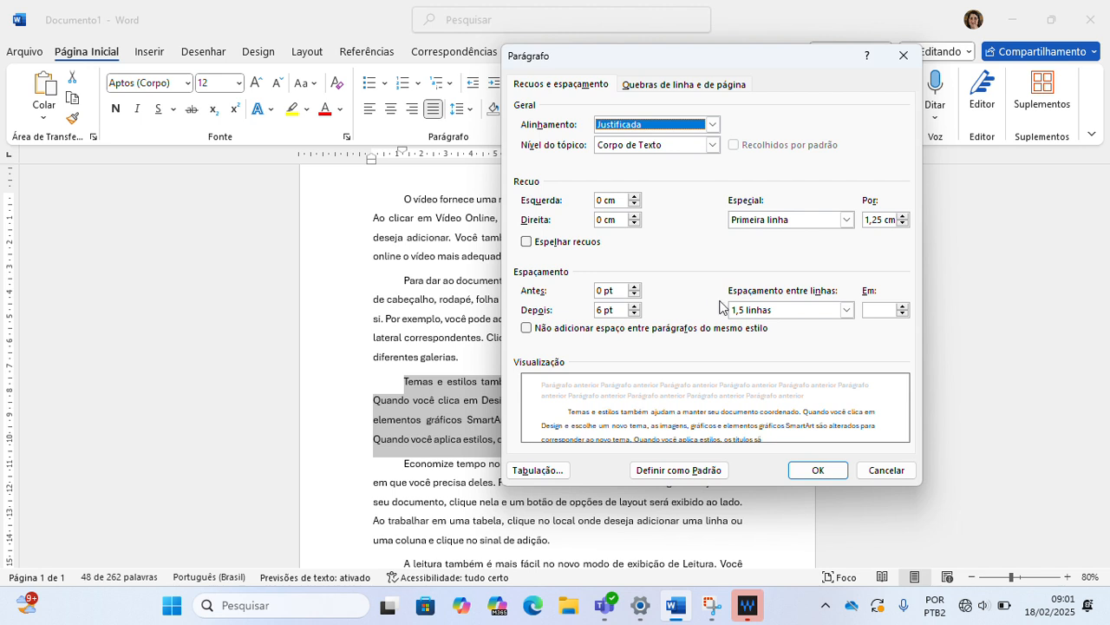
click(751, 312)
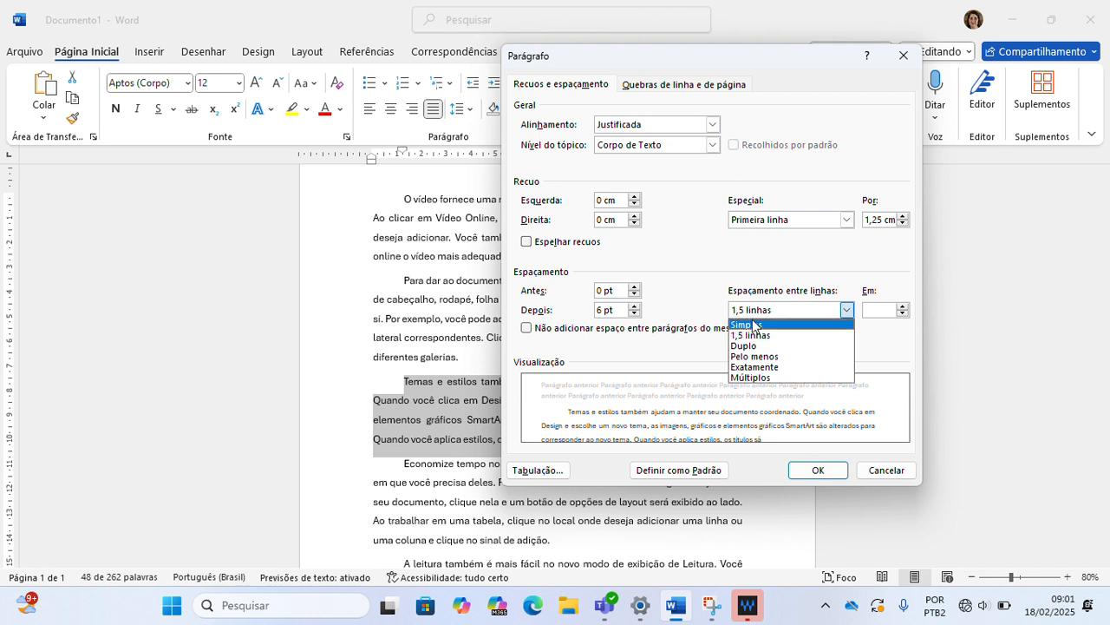
click(753, 325)
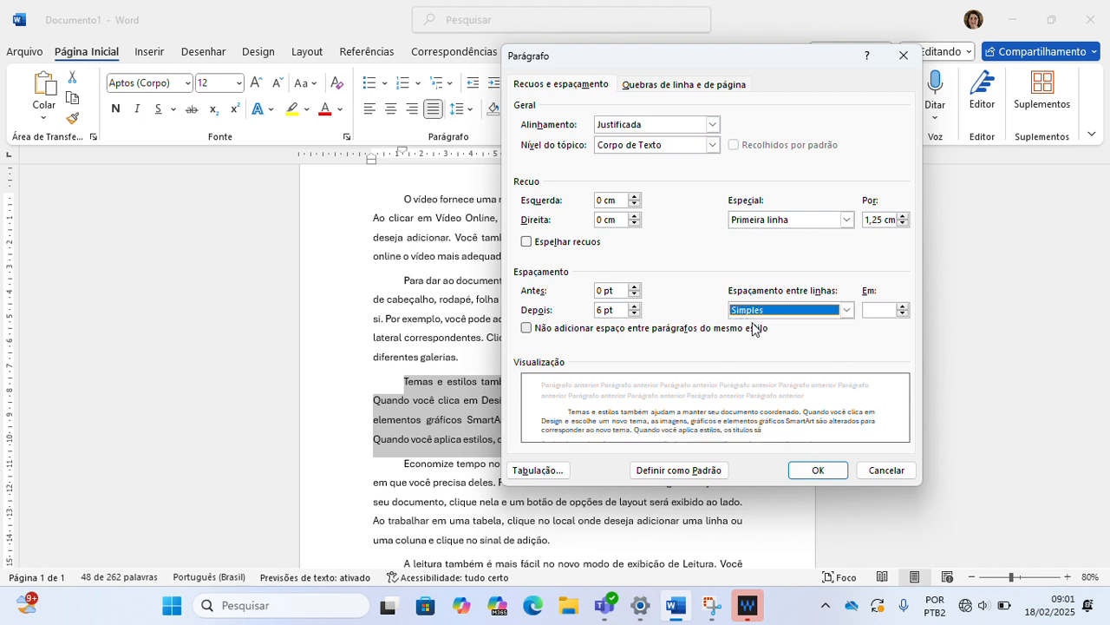
click(776, 222)
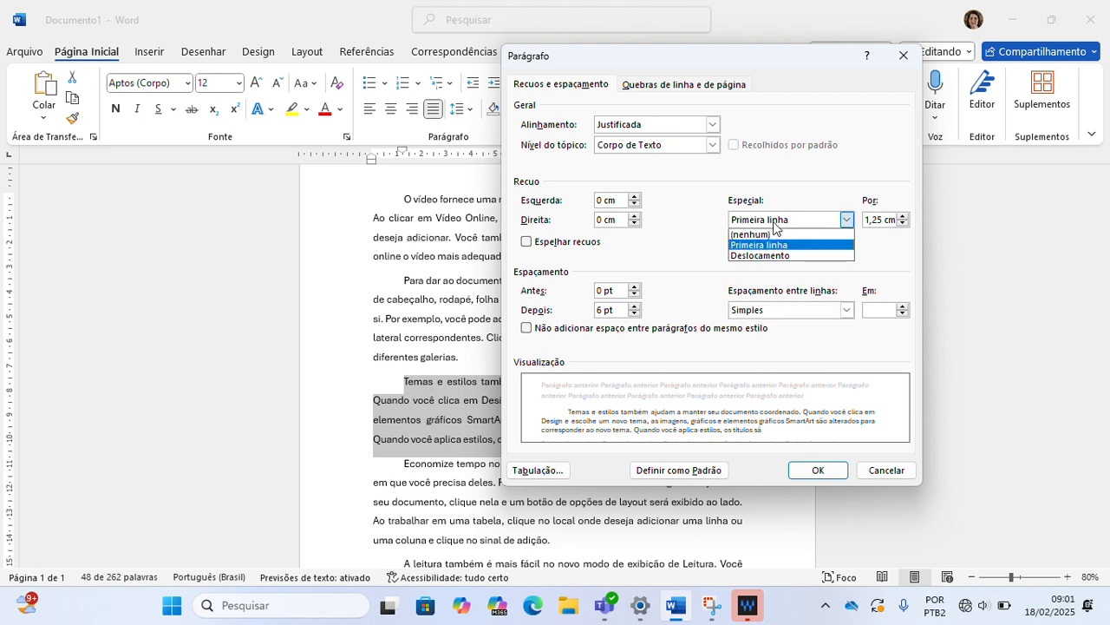
click(773, 233)
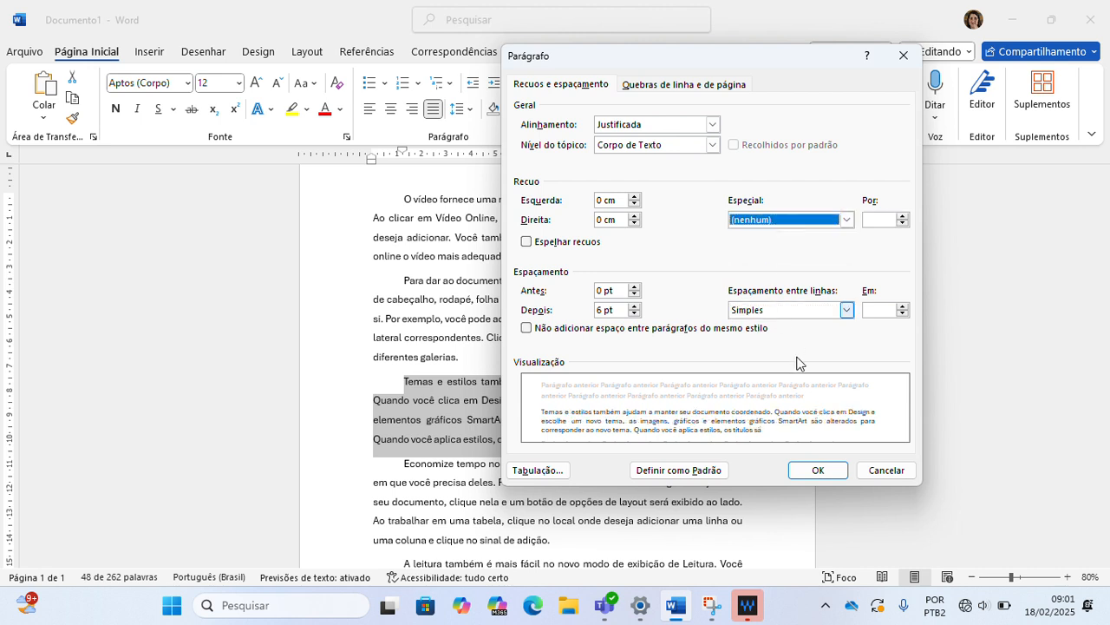
click(818, 470)
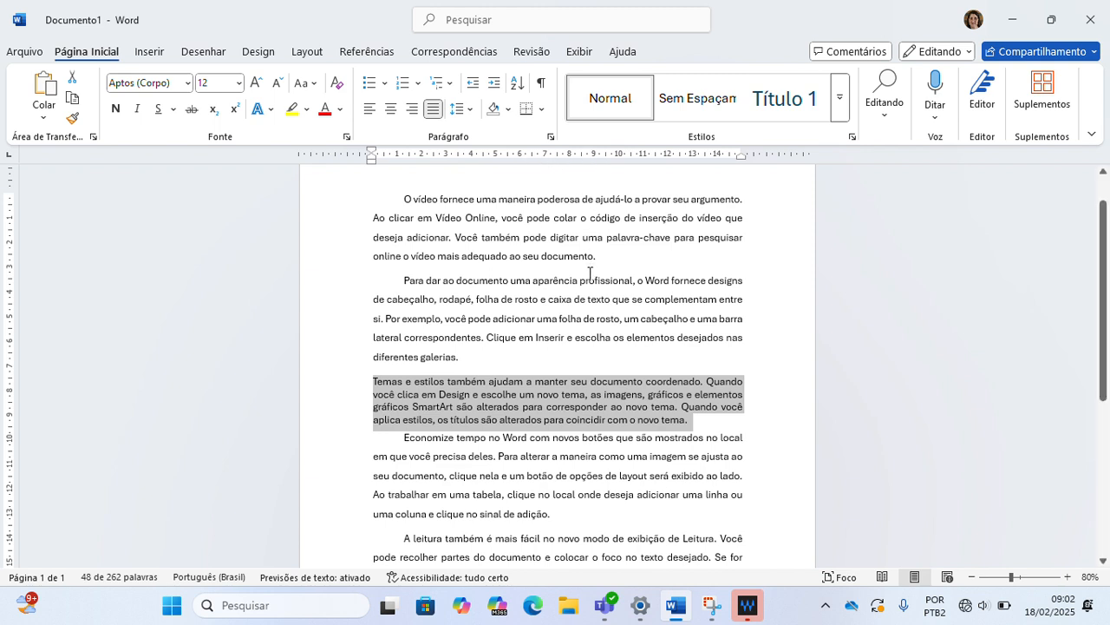
Set the third paragraph's left indent (Esquerda) to 8 cm.
click(549, 138)
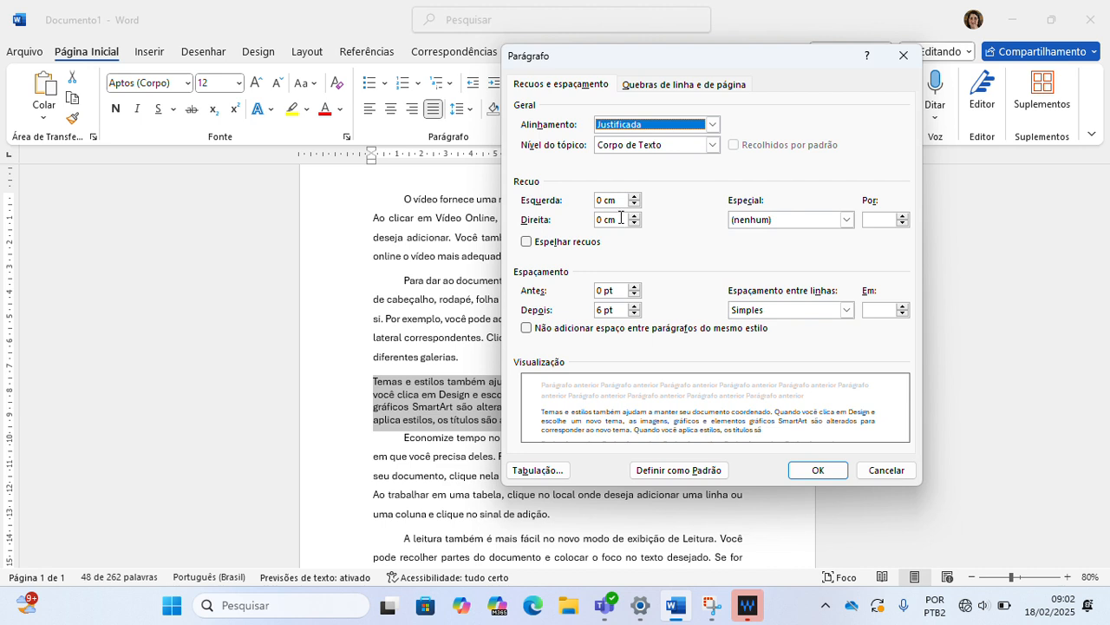
drag(617, 200, 571, 199)
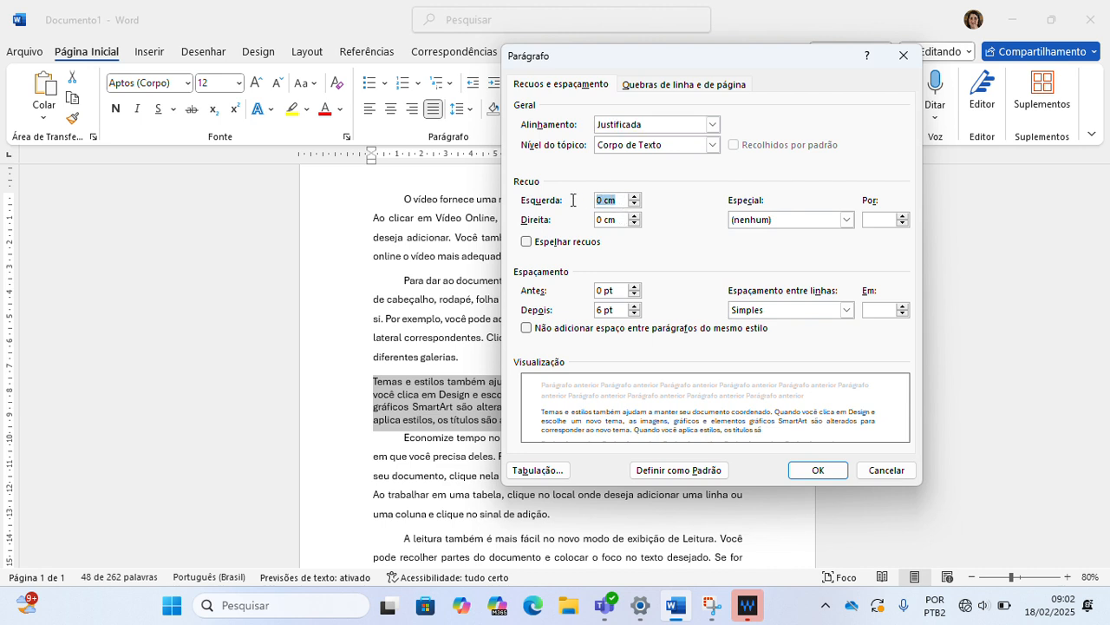
text(8)
key(Tab)
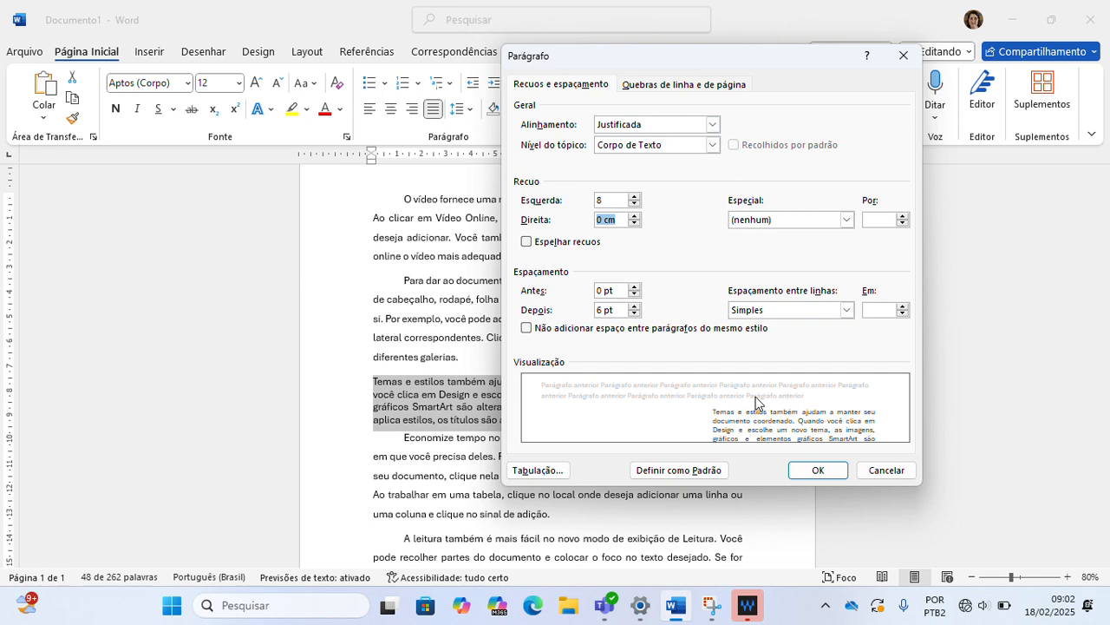
click(806, 473)
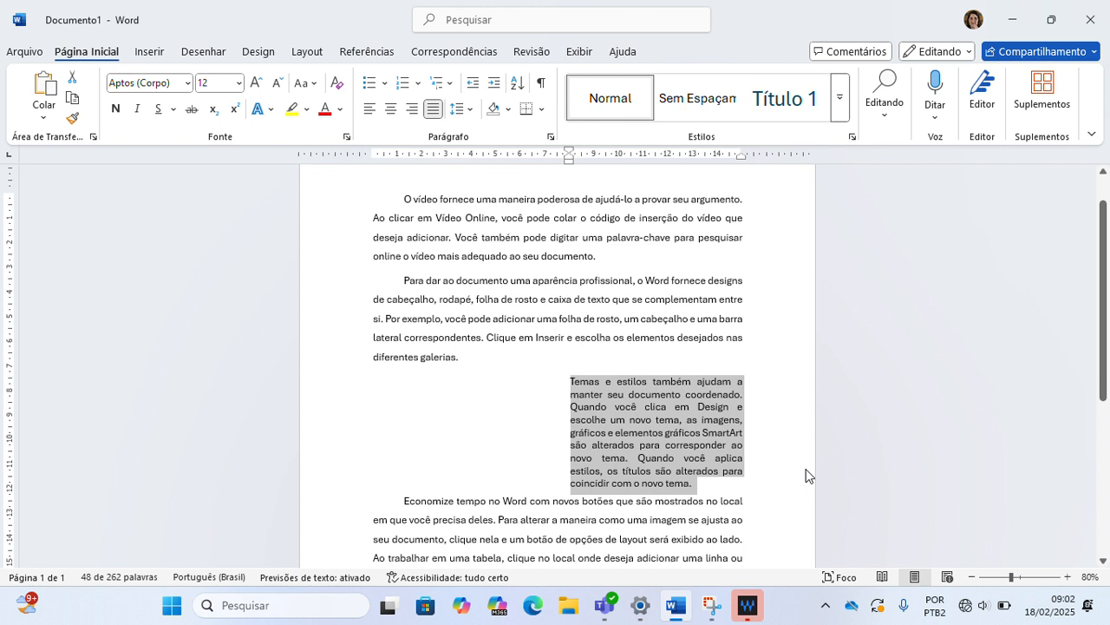
click(743, 470)
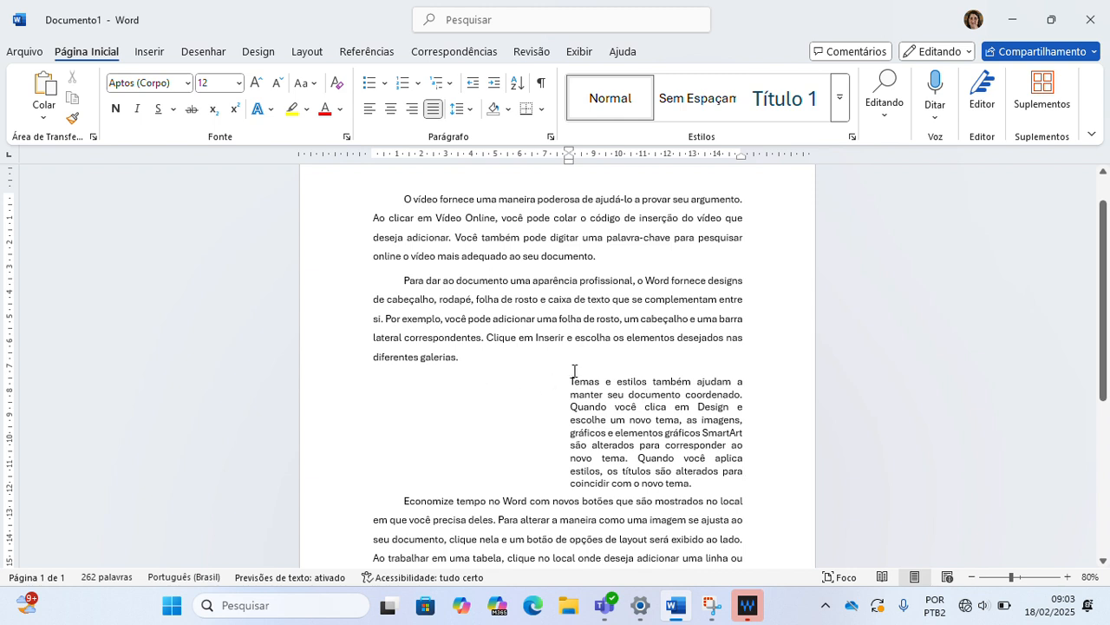
drag(570, 381, 725, 488)
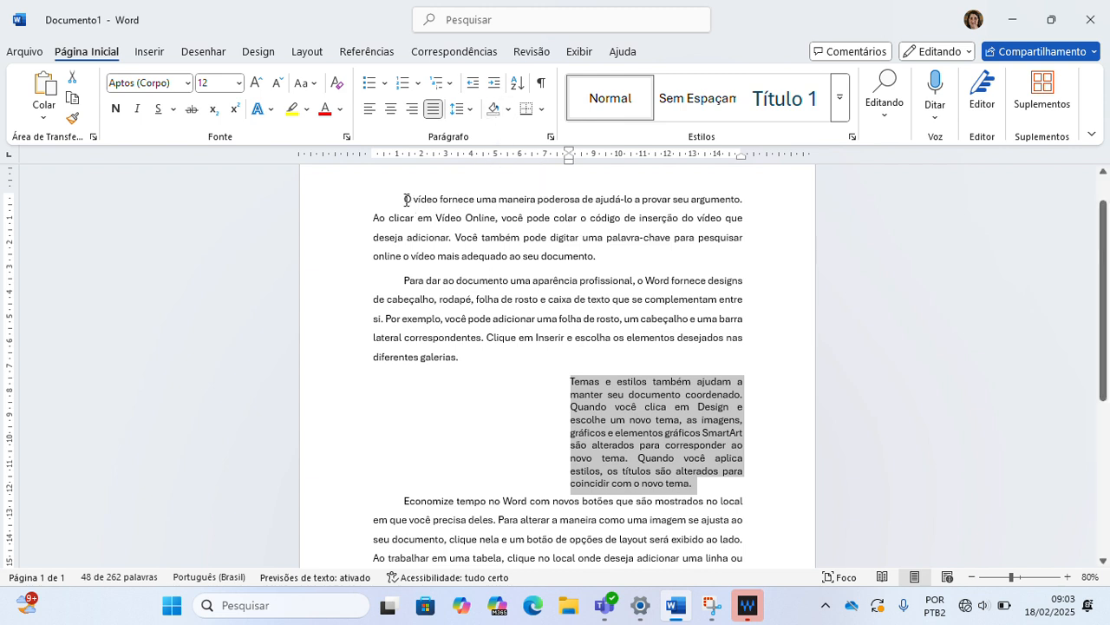
Look at the shading colours available for the first paragraph without applying any.
drag(404, 199, 607, 255)
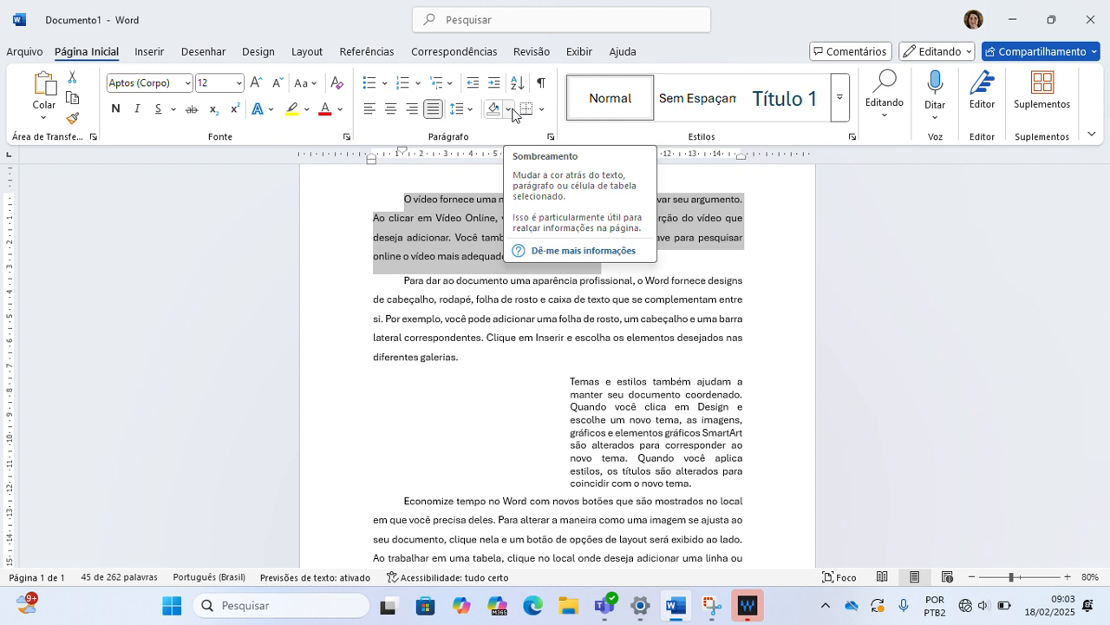
click(511, 110)
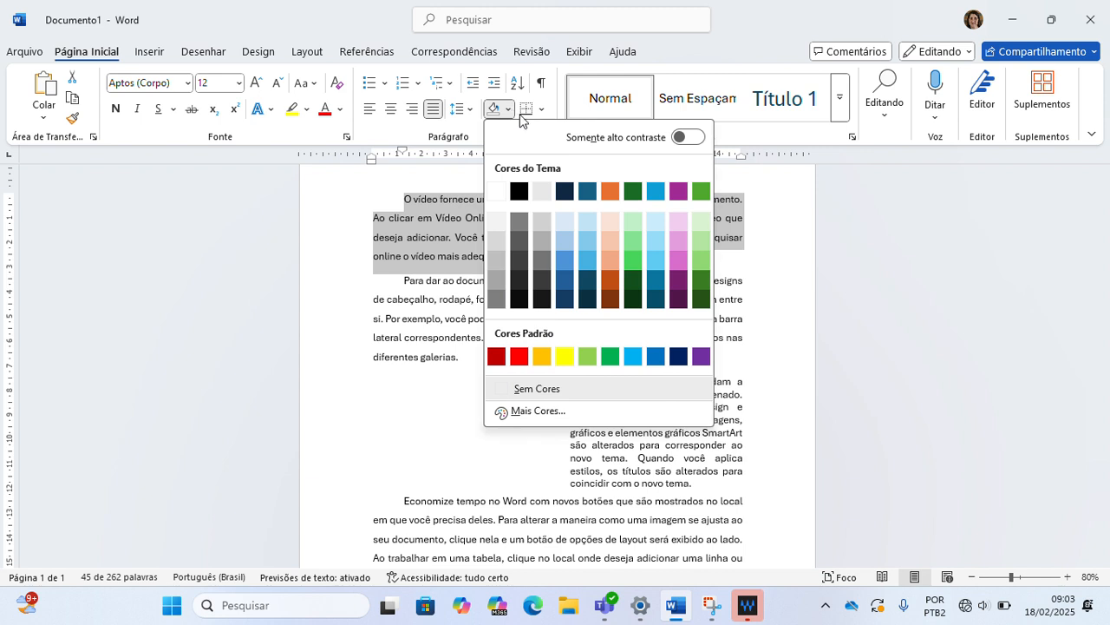
key(Escape)
click(602, 247)
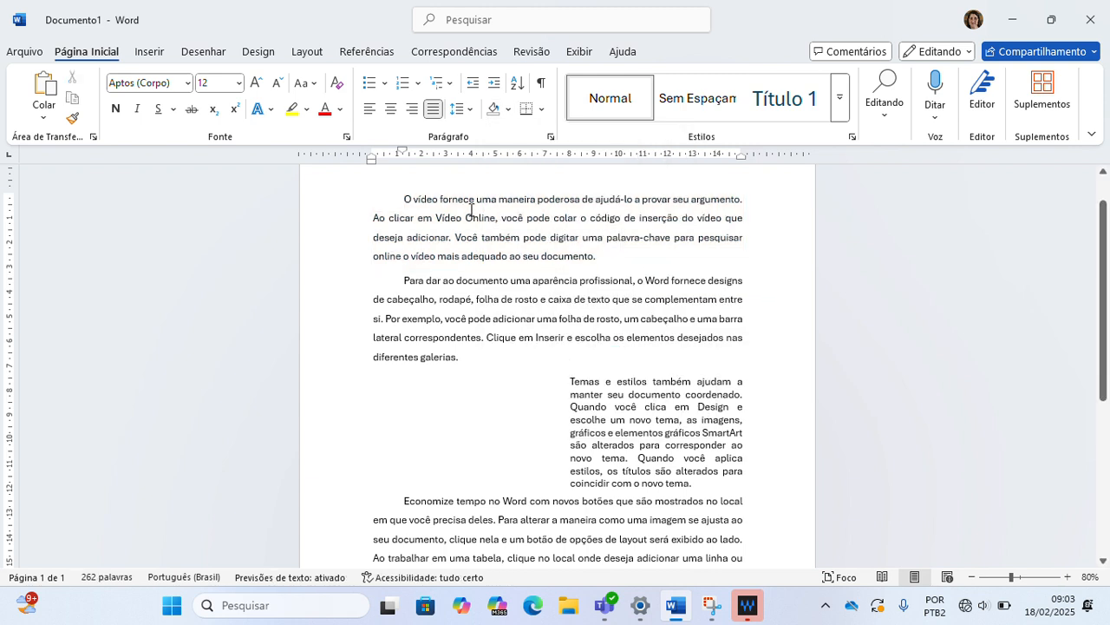
Add a solid ½ pt bottom border to the first paragraph through Bordas e Sombreamento.
drag(404, 199, 599, 261)
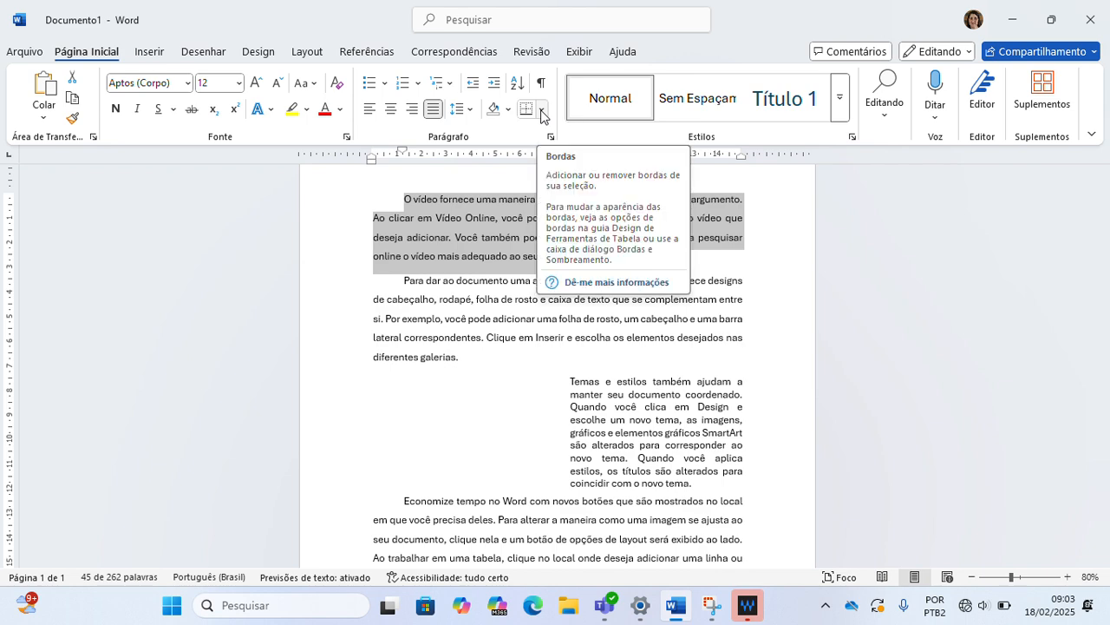
click(542, 110)
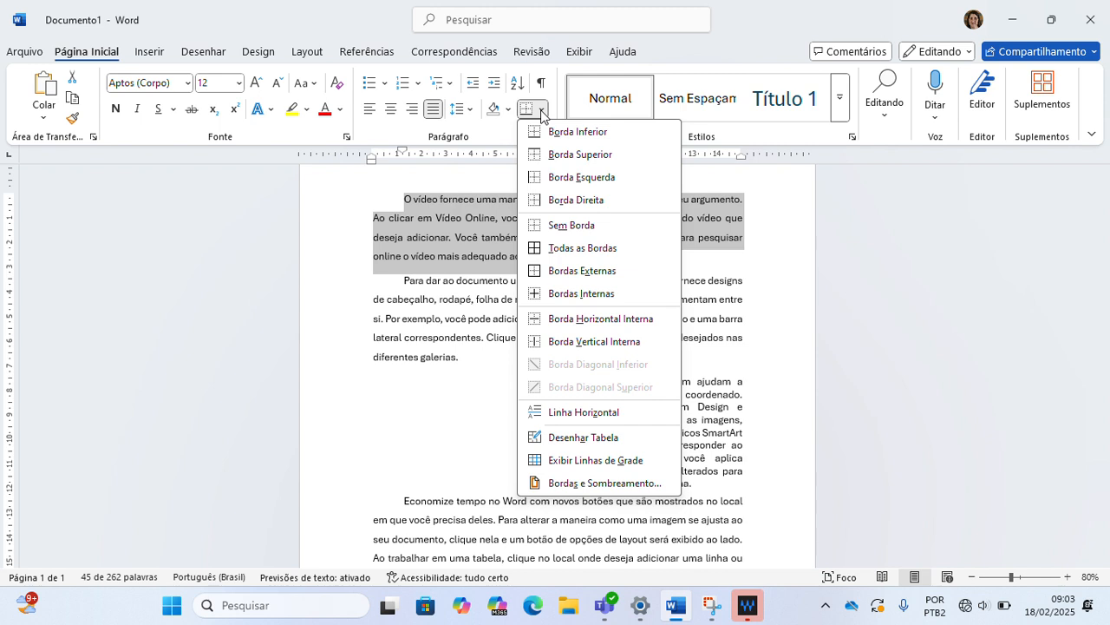
click(589, 485)
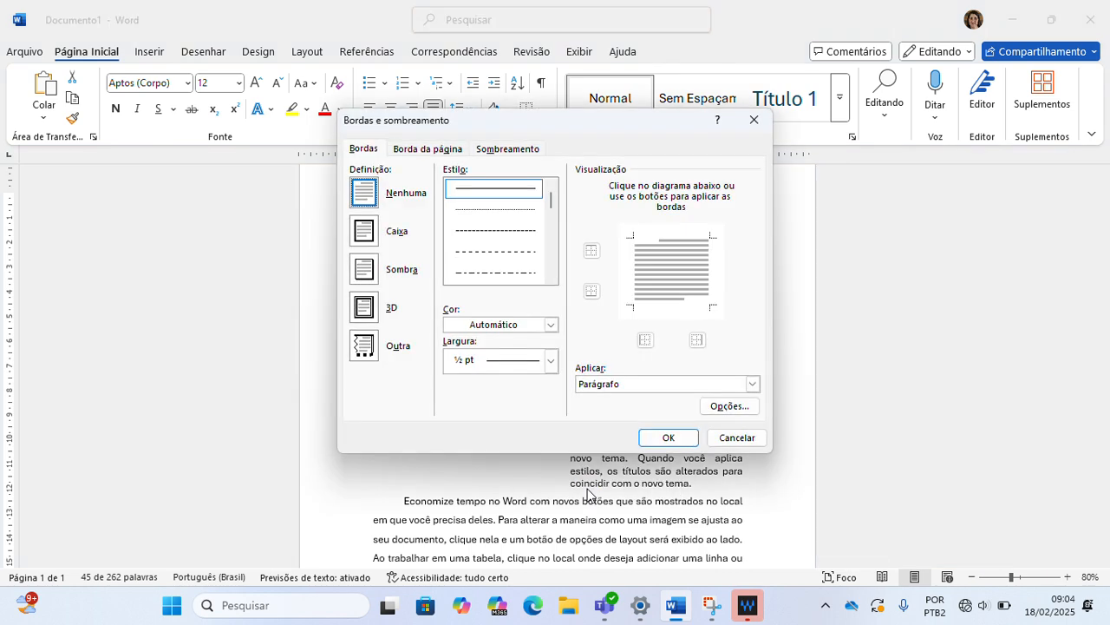
click(660, 308)
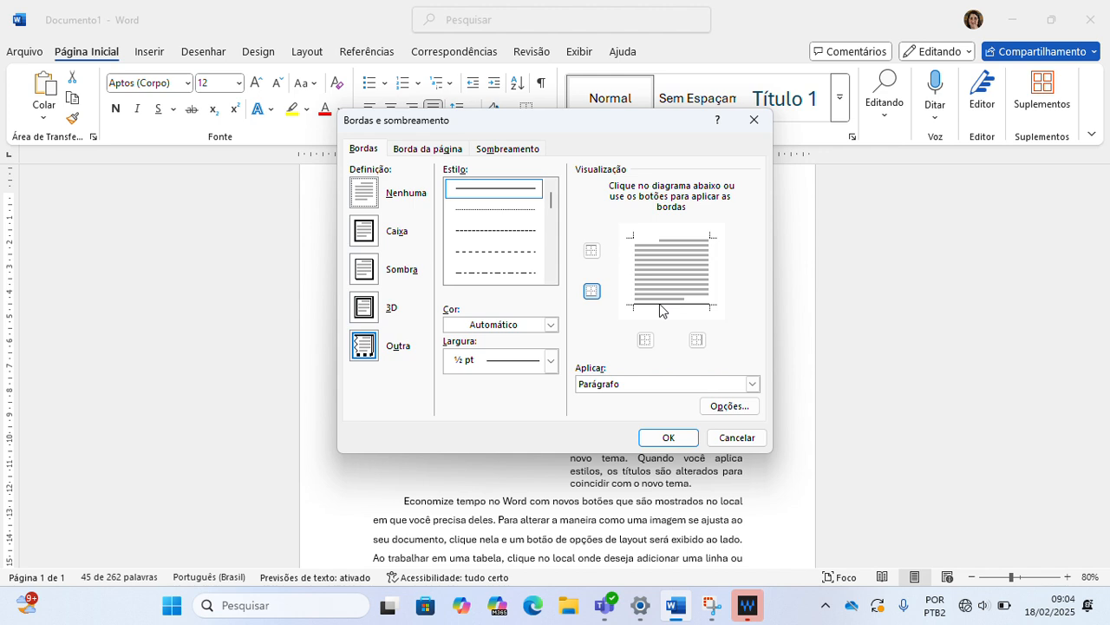
click(670, 438)
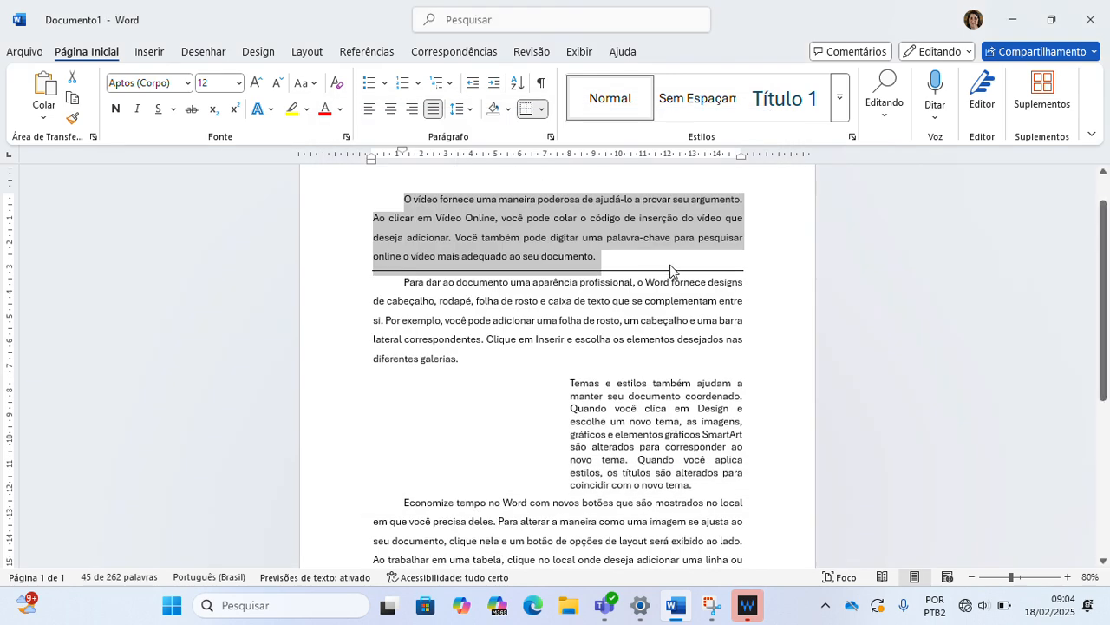
Remove the border from the first paragraph with Sem Borda.
click(543, 110)
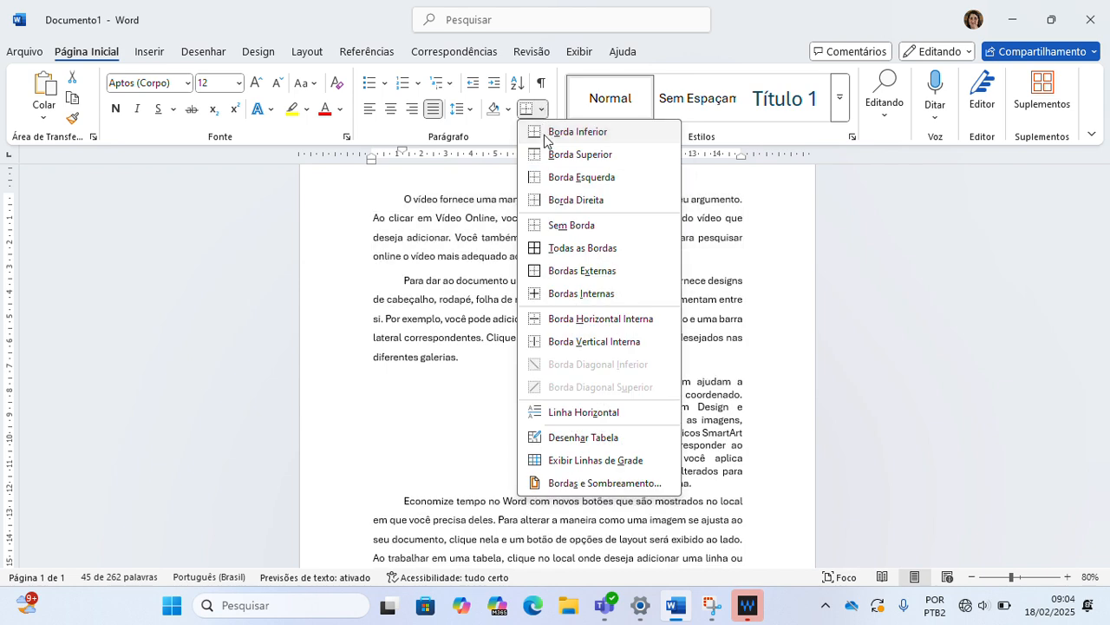
click(559, 232)
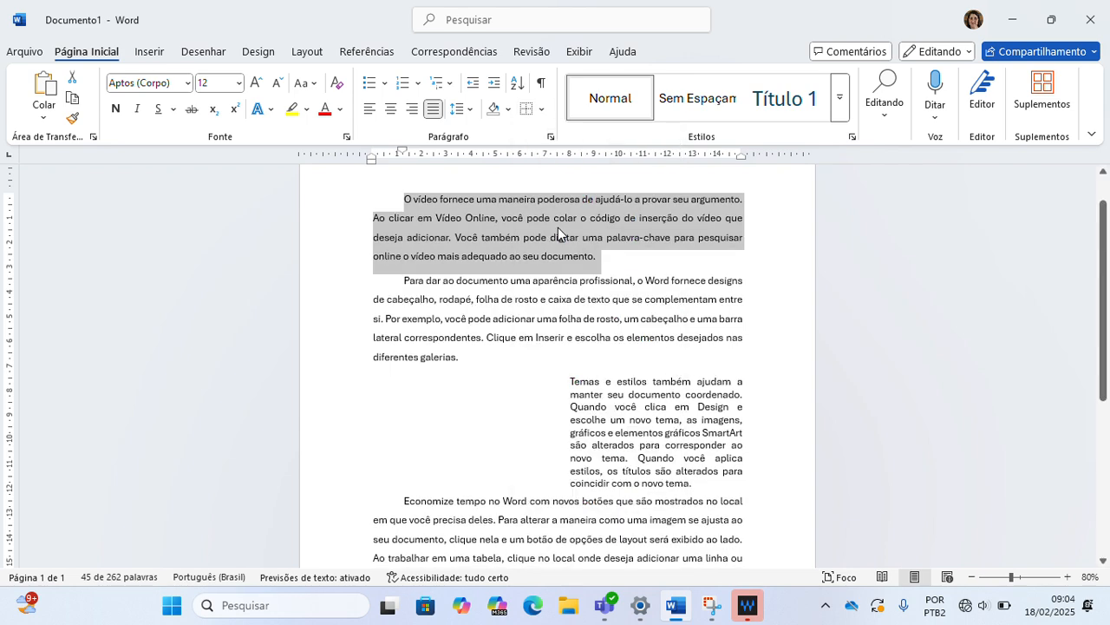
click(555, 320)
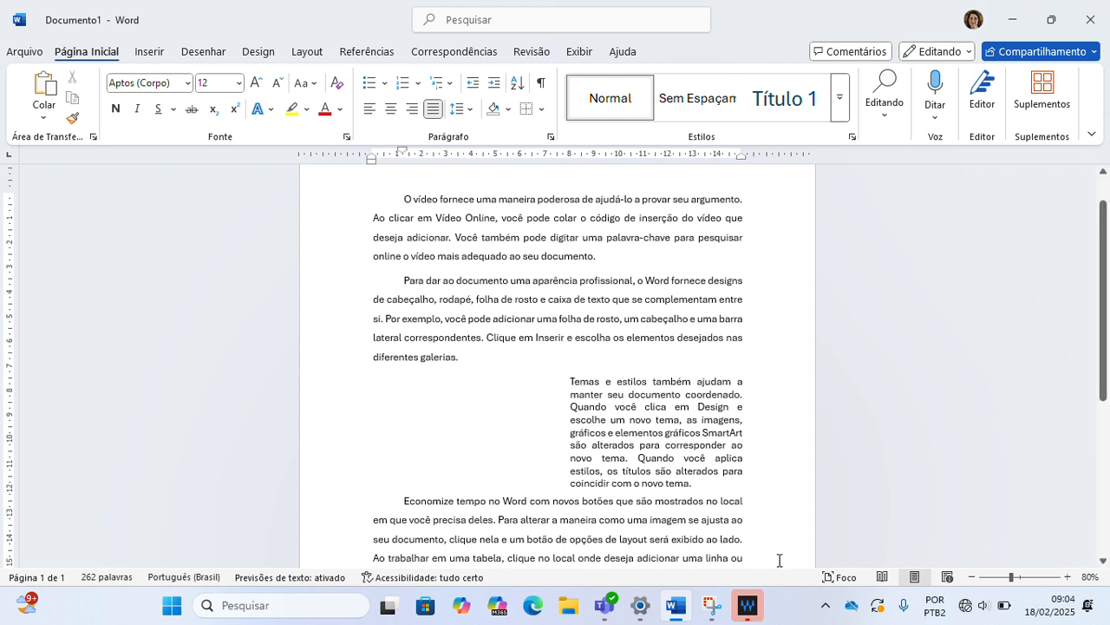
Write the line "Aplicativos do pacote Office:" below the last paragraph and start a new line.
scroll(779, 560, down, 3)
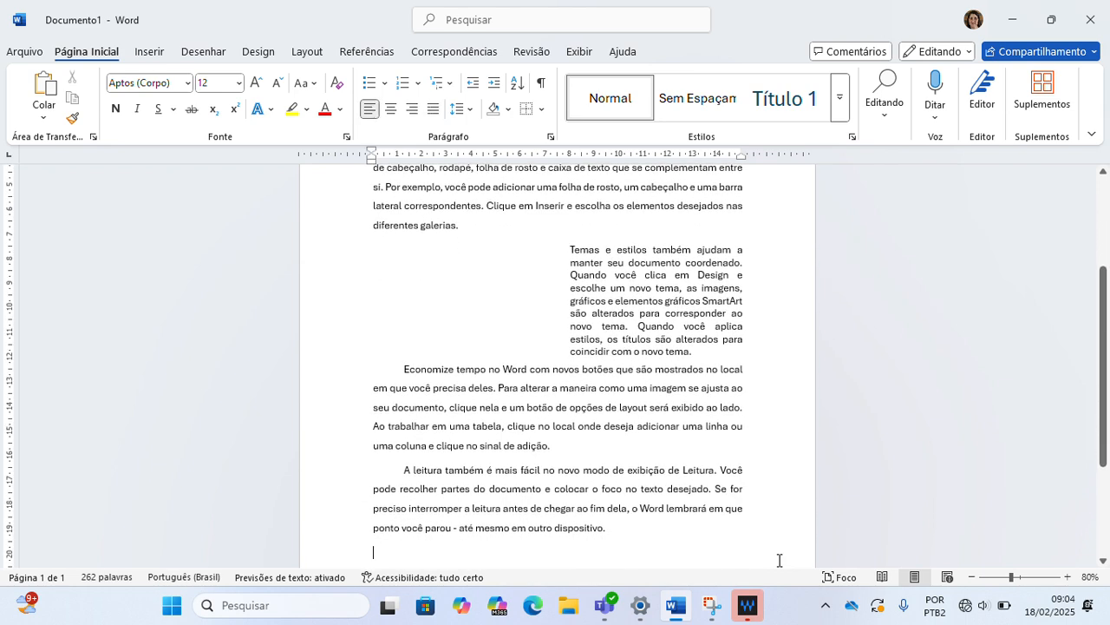
text(Aplica)
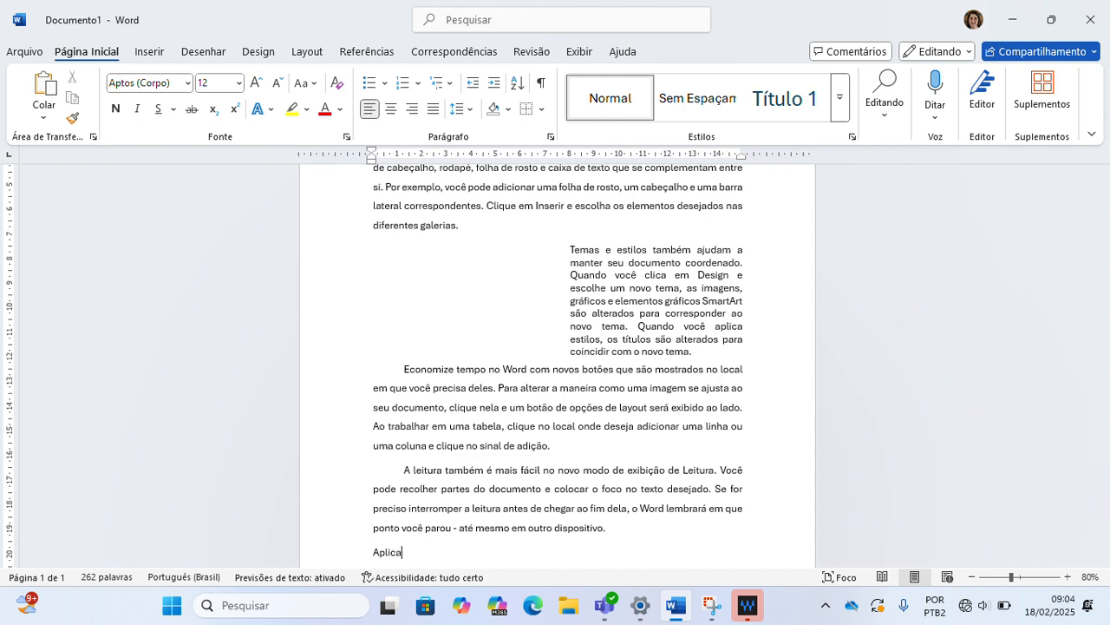
text(tivos do pacote Officce)
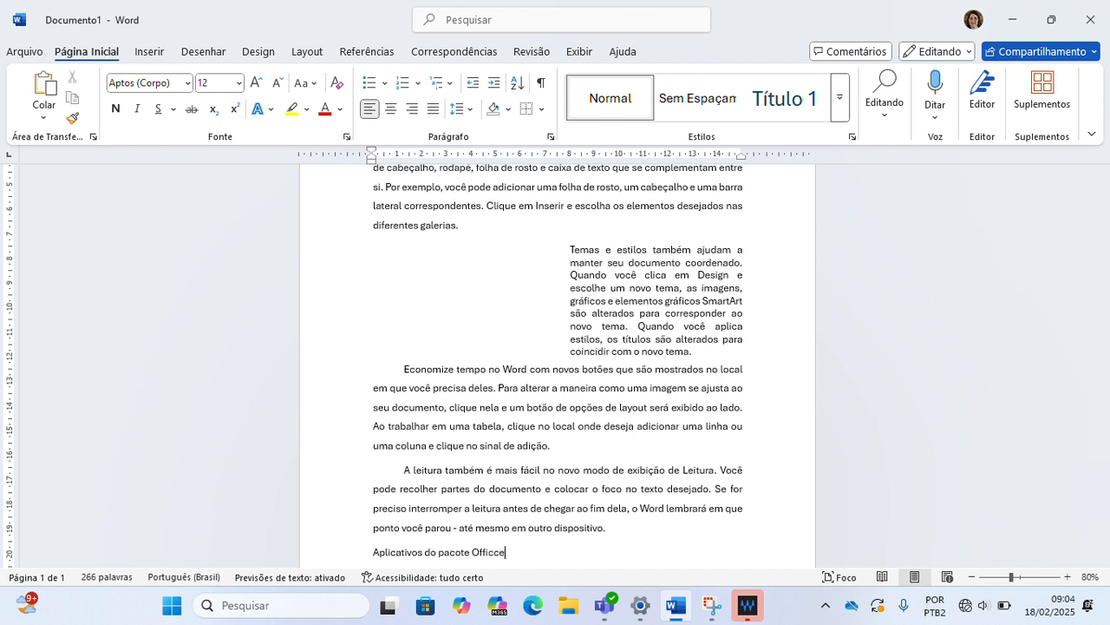
key(BackSpace)
key(BackSpace)
text(ee)
key(BackSpace)
text(:)
key(Return)
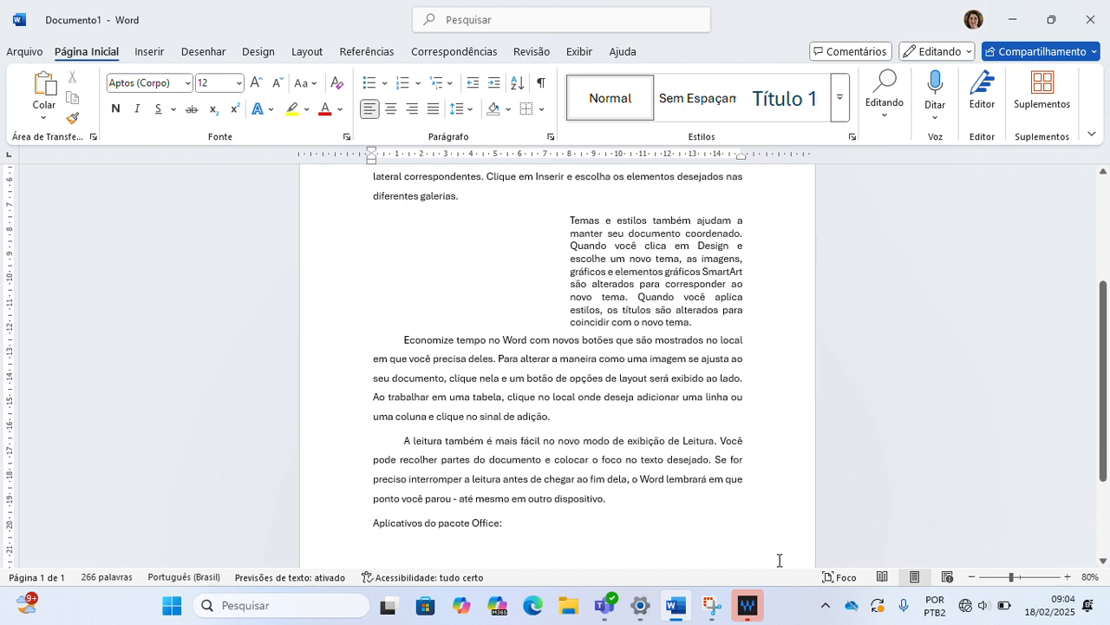
Enter "Word;", "Excel;" and "Power Point." on separate lines below the "Aplicativos do pacote Office:" line.
text(Word)
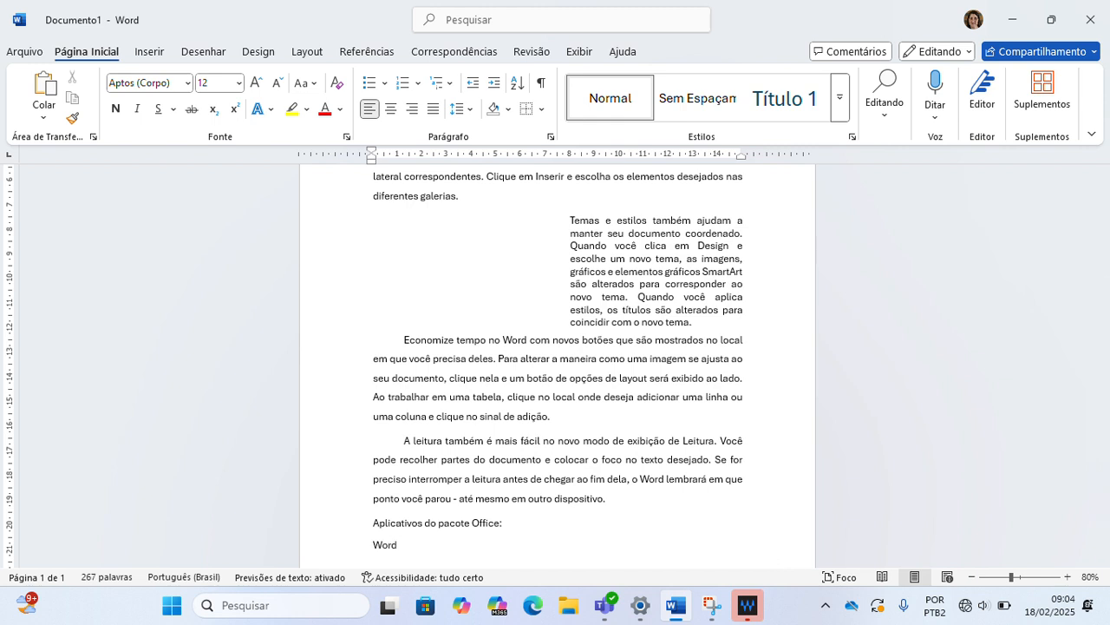
key(Return)
text(Es)
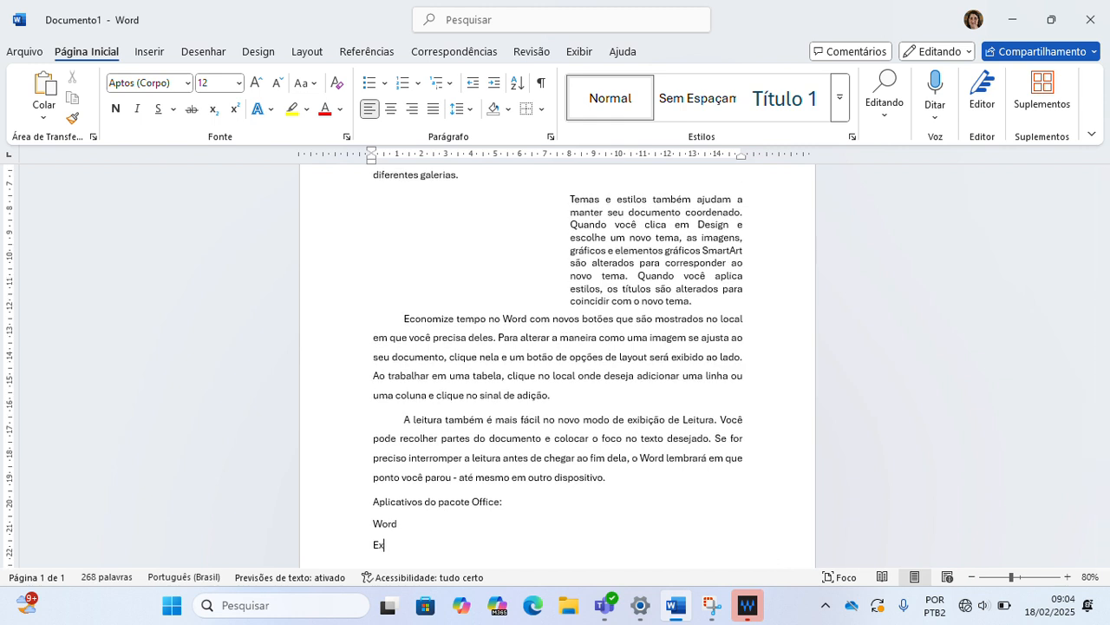
text(cel)
key(Return)
text(Po)
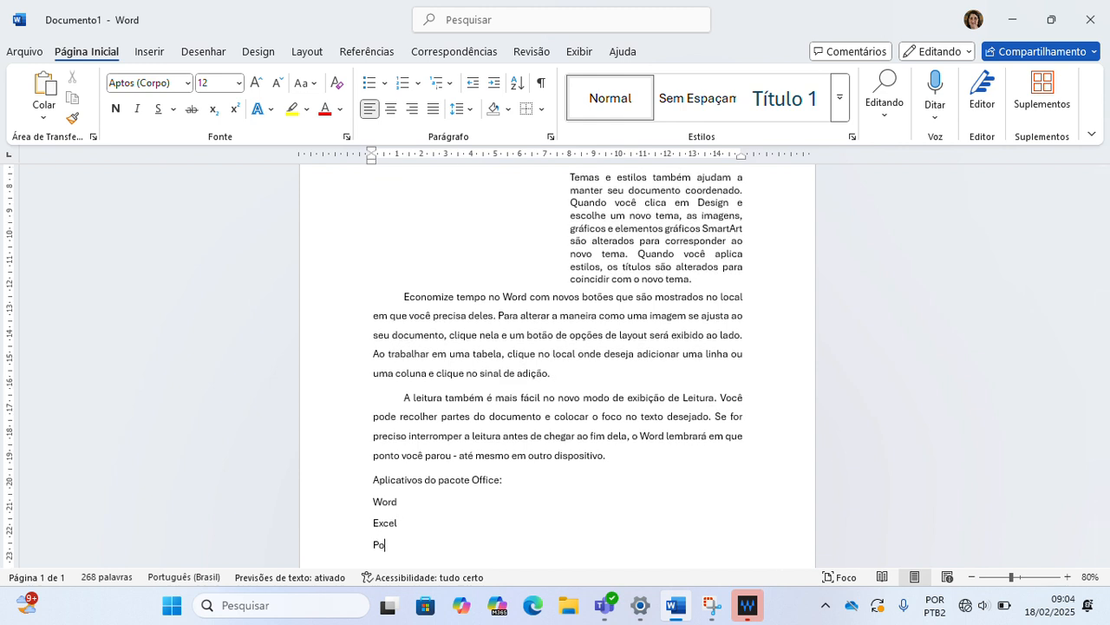
text(werPo)
key(BackSpace)
key(BackSpace)
text(Point)
key(Up)
key(Up)
Format the "Word;", "Excel;" and "Power Point." lines as a list with solid round bullets.
click(370, 500)
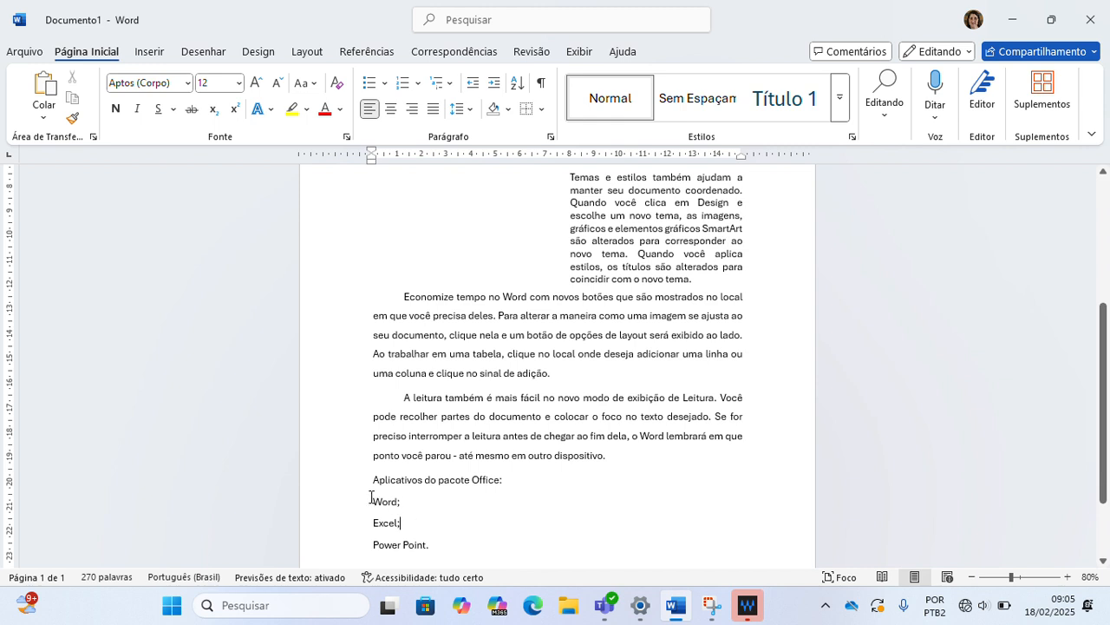
drag(391, 500, 441, 546)
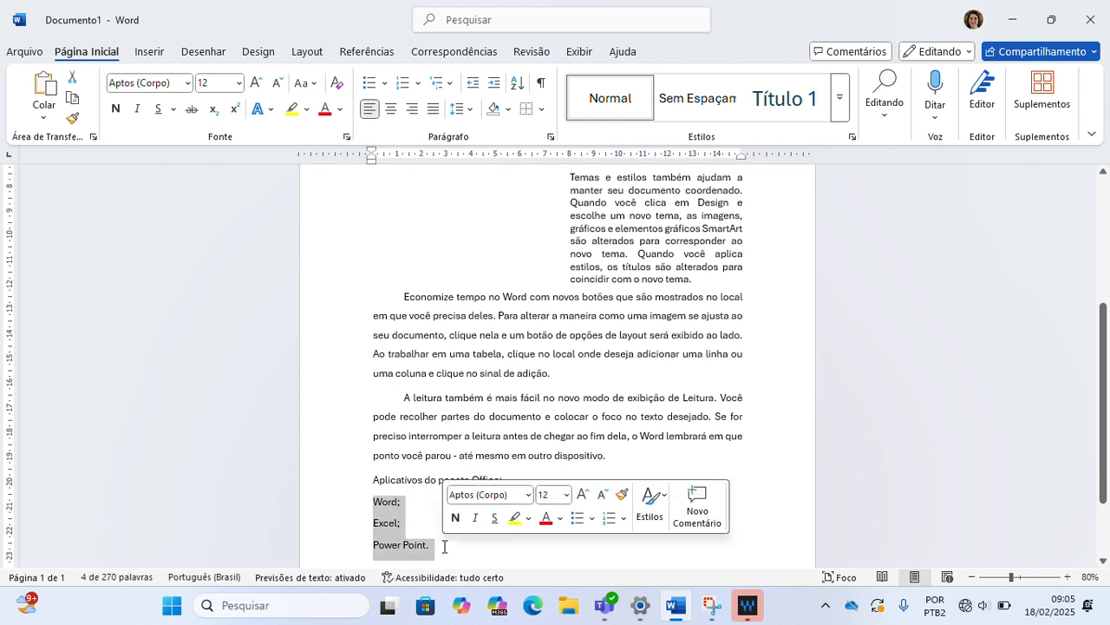
click(369, 84)
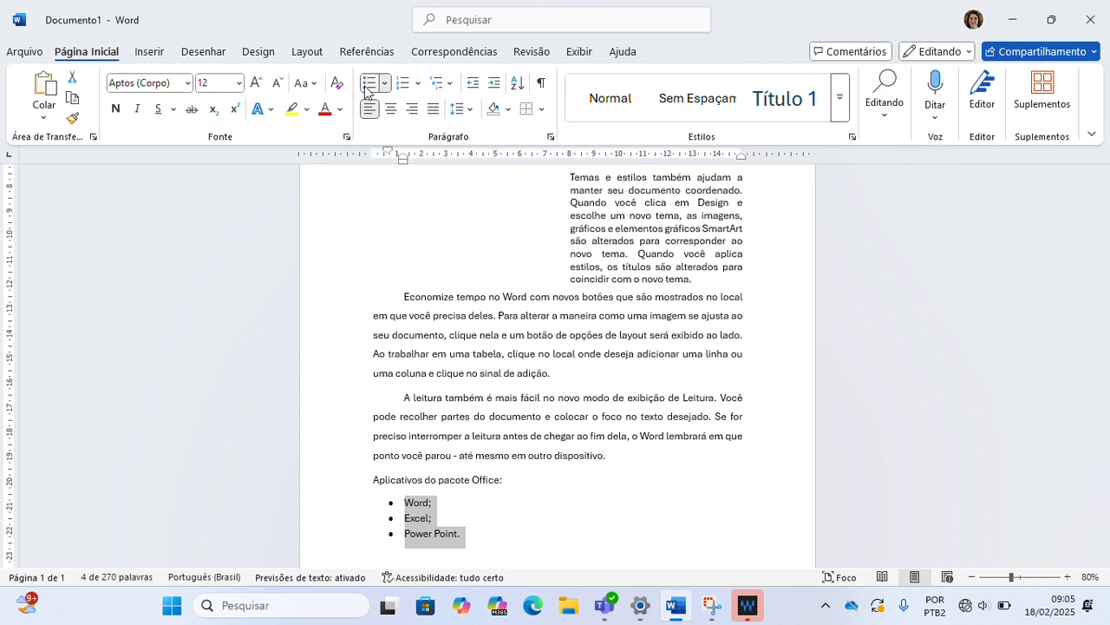
click(385, 84)
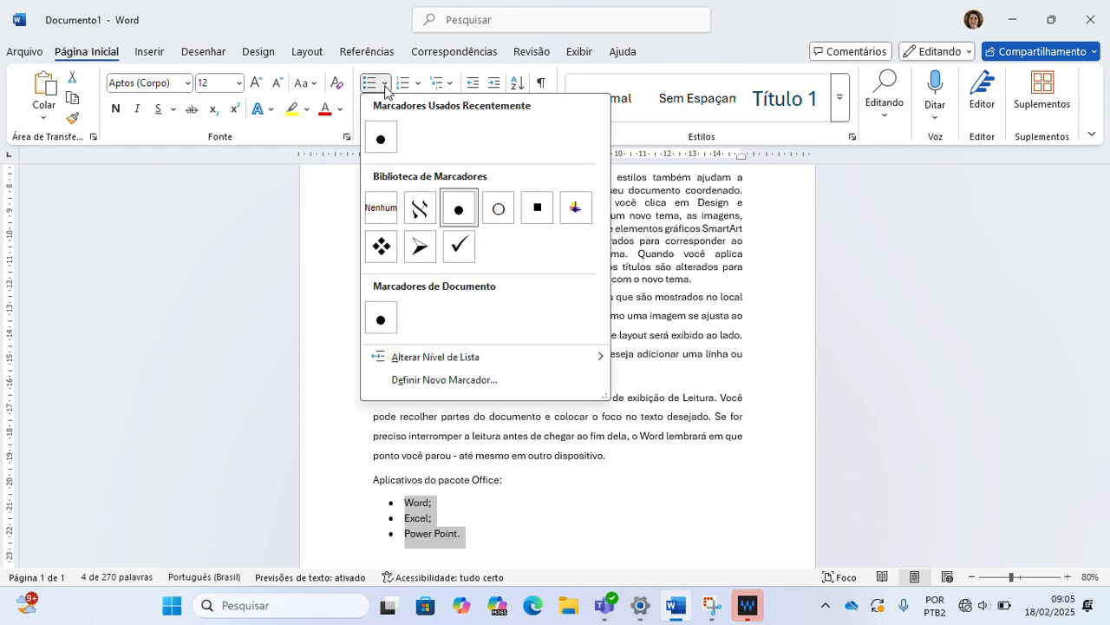
click(460, 207)
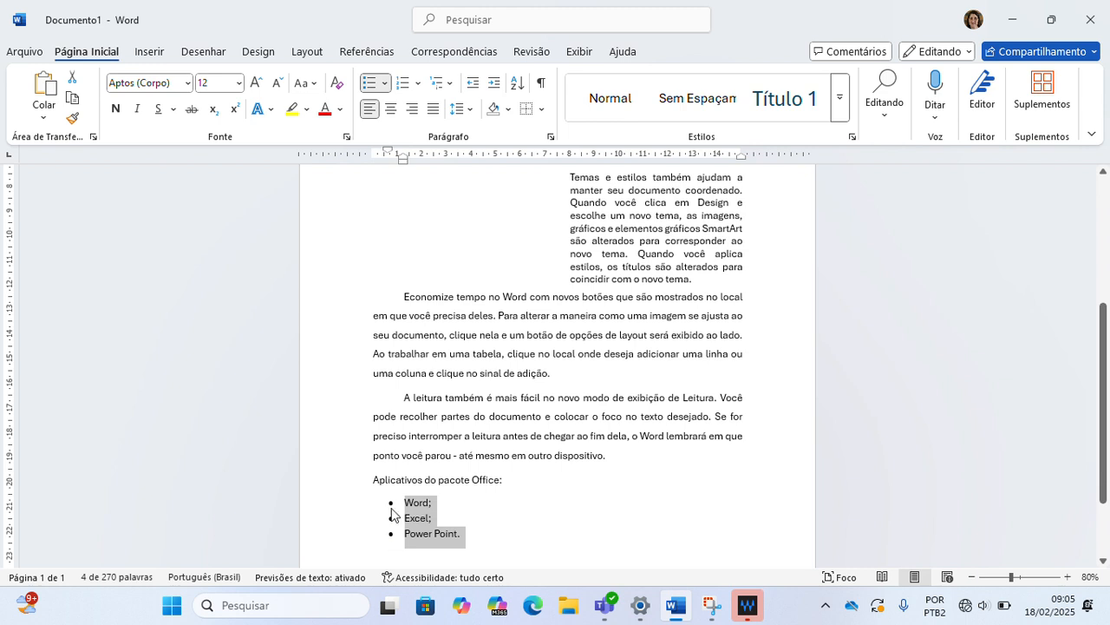
Format the three application lines as a 1. 2. 3. numbered list and insert the item "Access" after "Excel;".
click(402, 84)
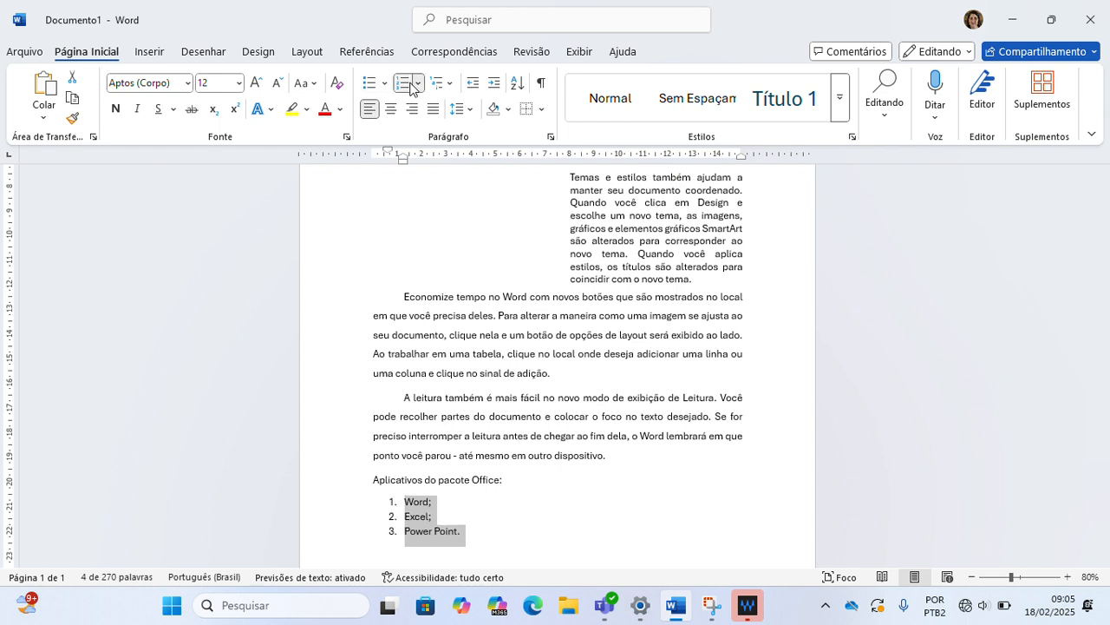
click(454, 517)
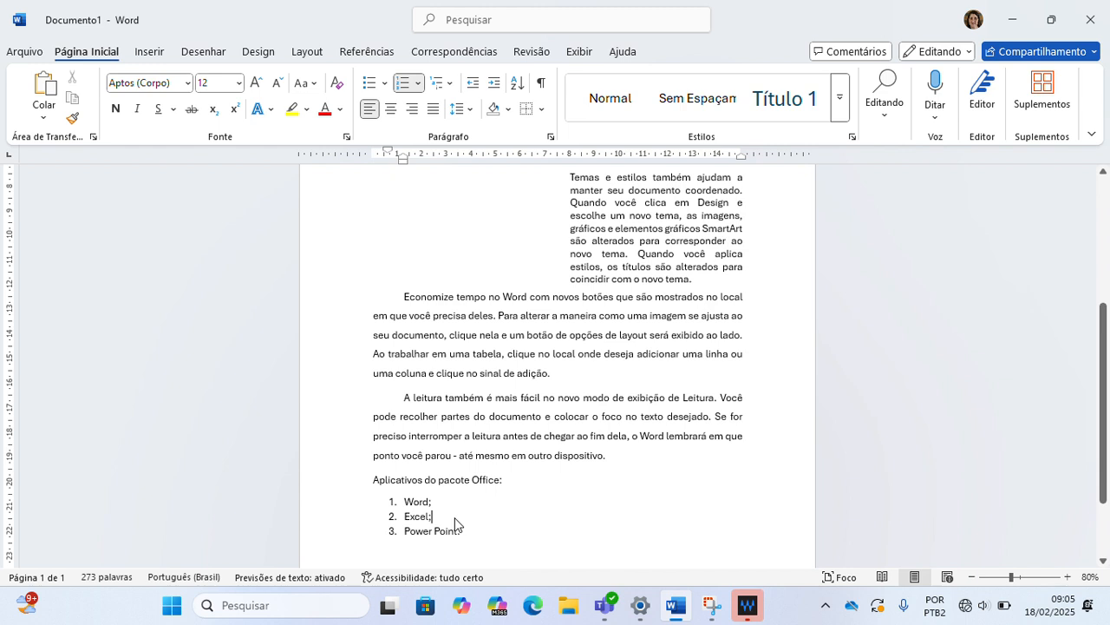
key(Return)
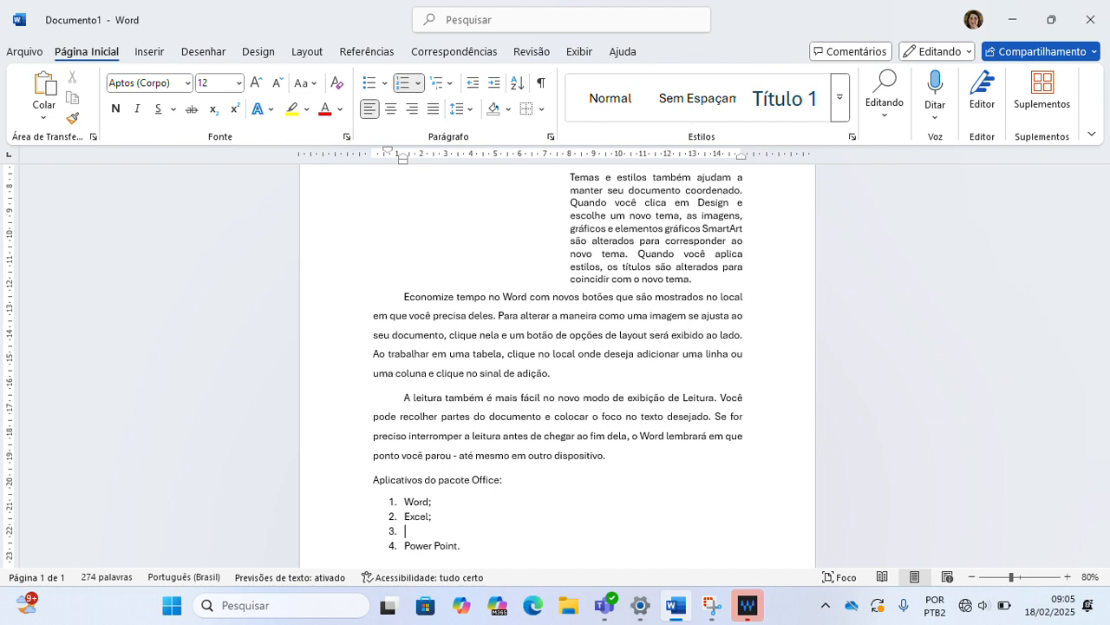
click(1067, 577)
click(1067, 578)
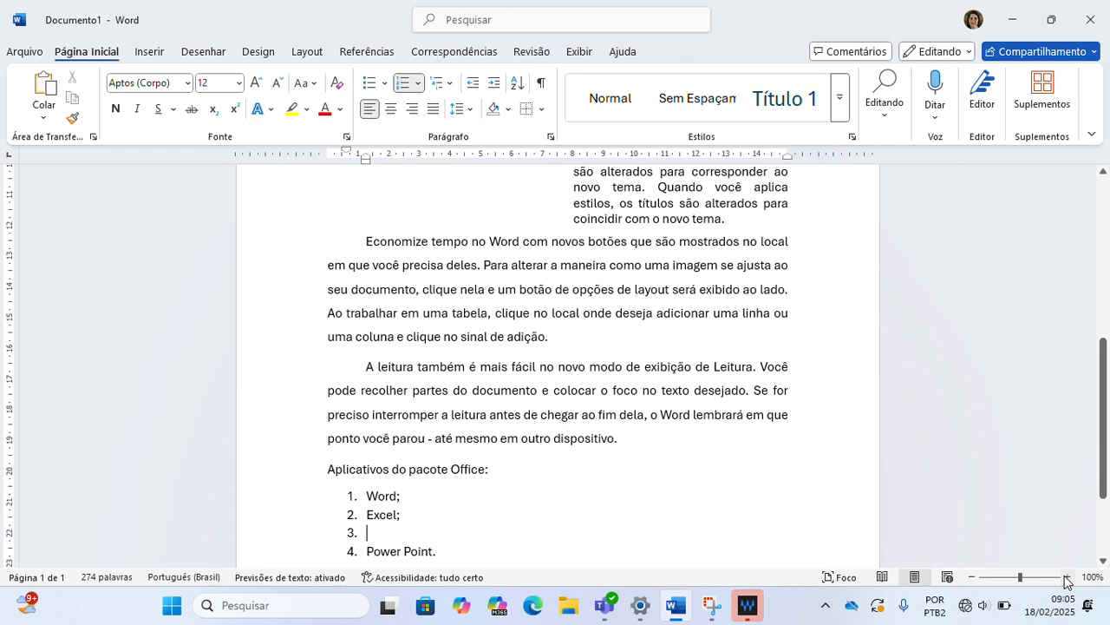
text(Ace)
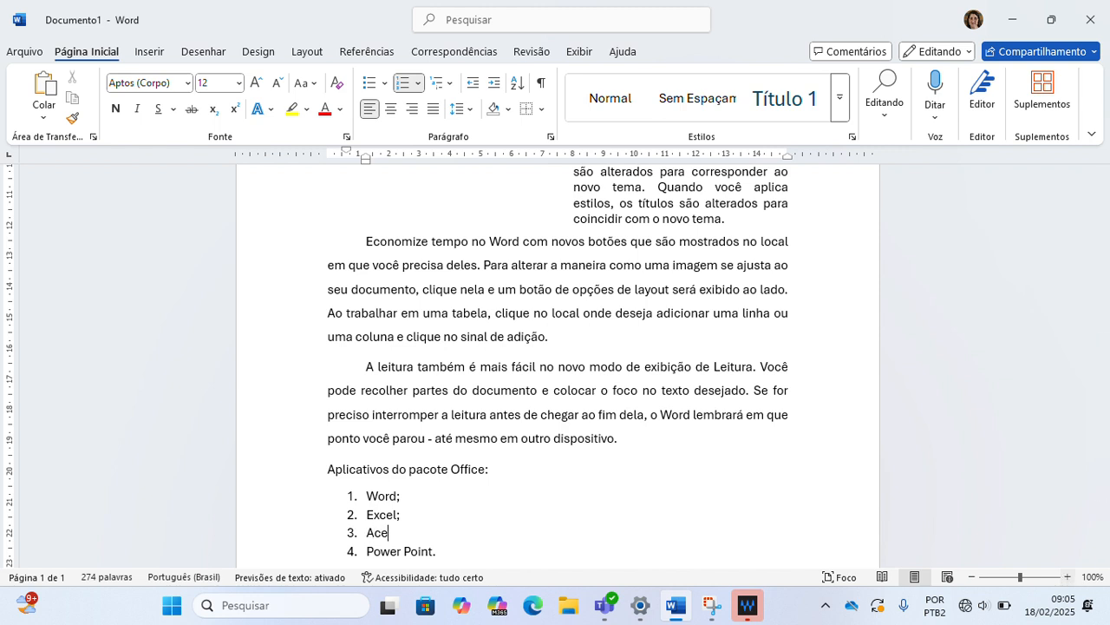
text(cess)
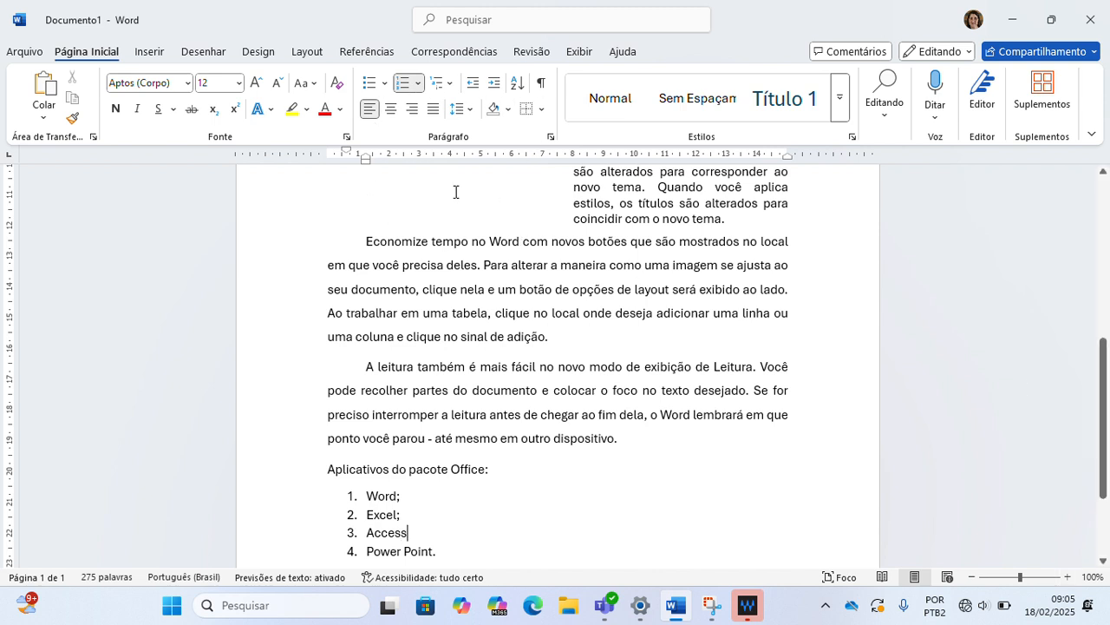
Show the formatting marks, and highlight the paragraph mark after "adição." and the space mark before that word.
click(343, 374)
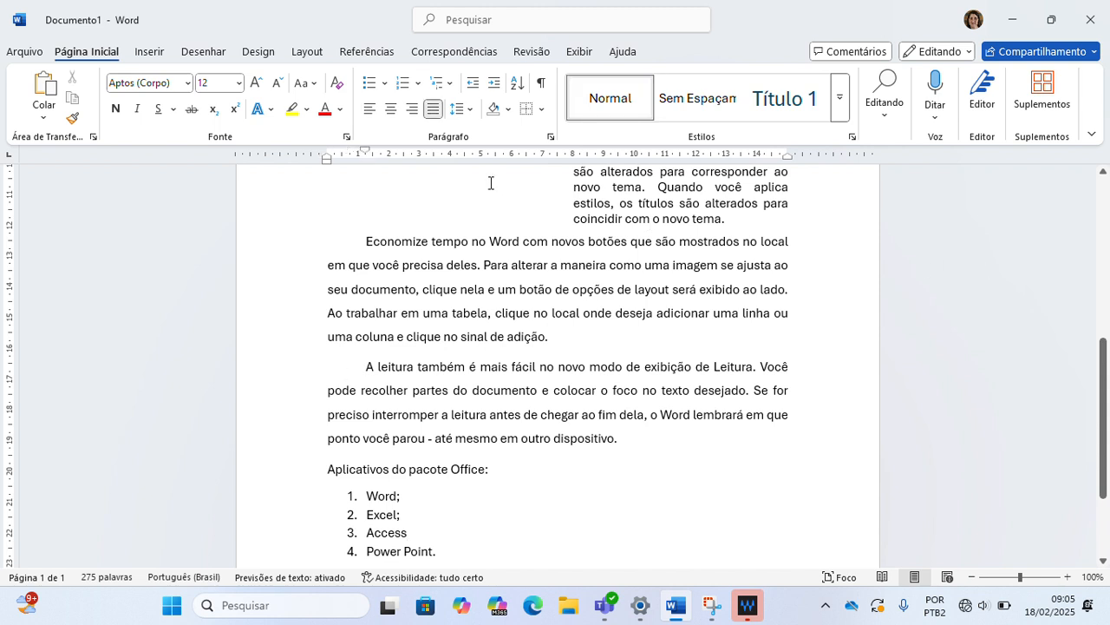
click(542, 84)
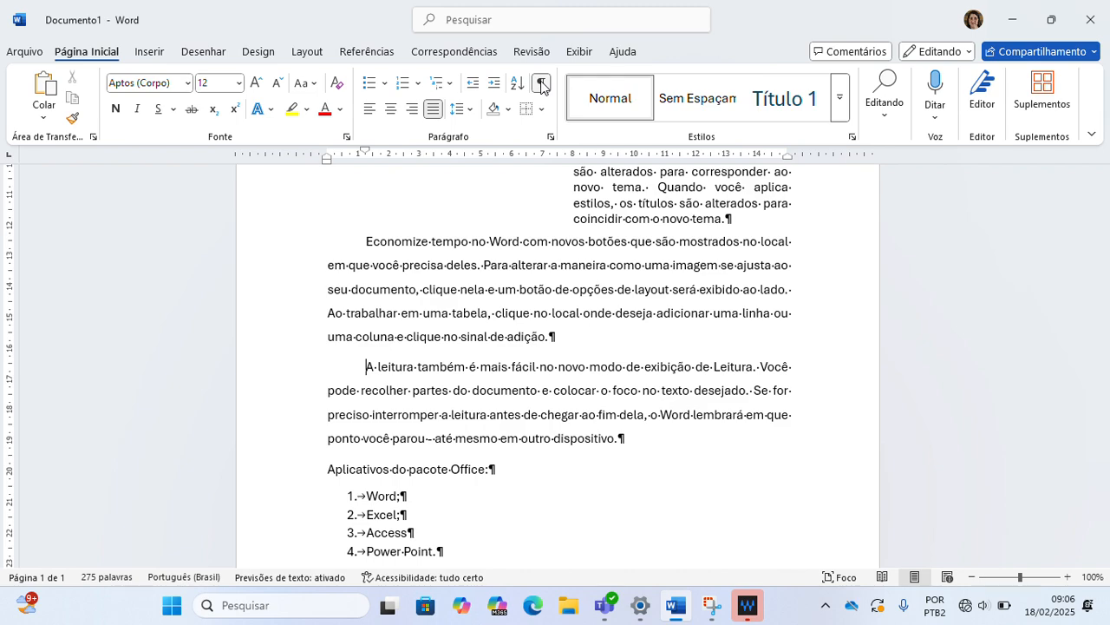
click(1067, 577)
click(1068, 577)
click(1068, 577)
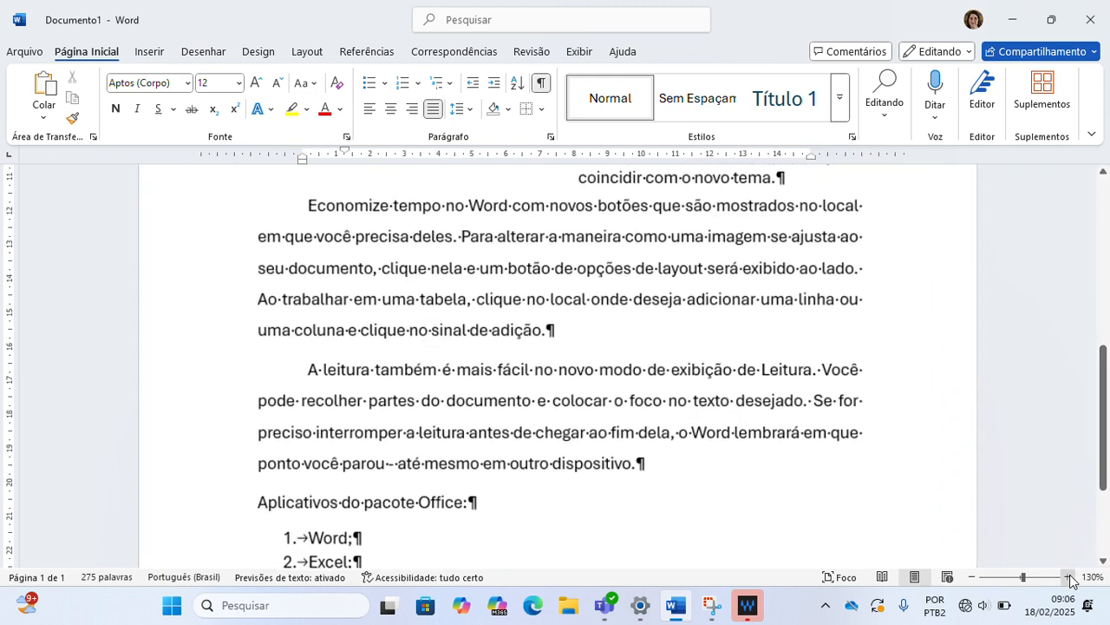
click(1068, 577)
click(1068, 577)
click(1067, 577)
click(1068, 577)
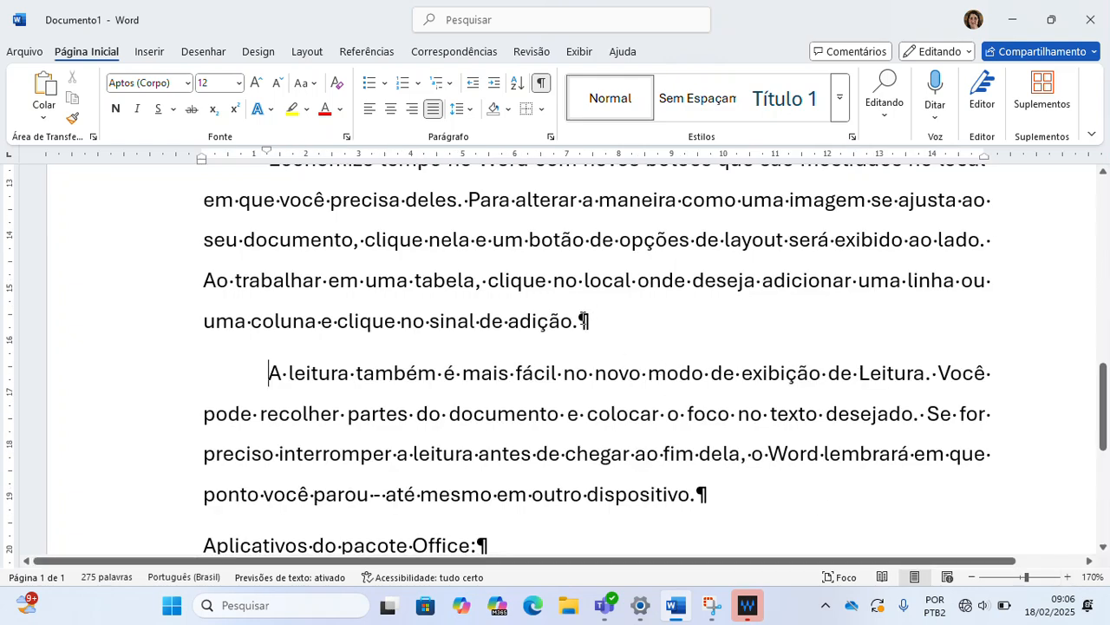
drag(583, 319, 596, 317)
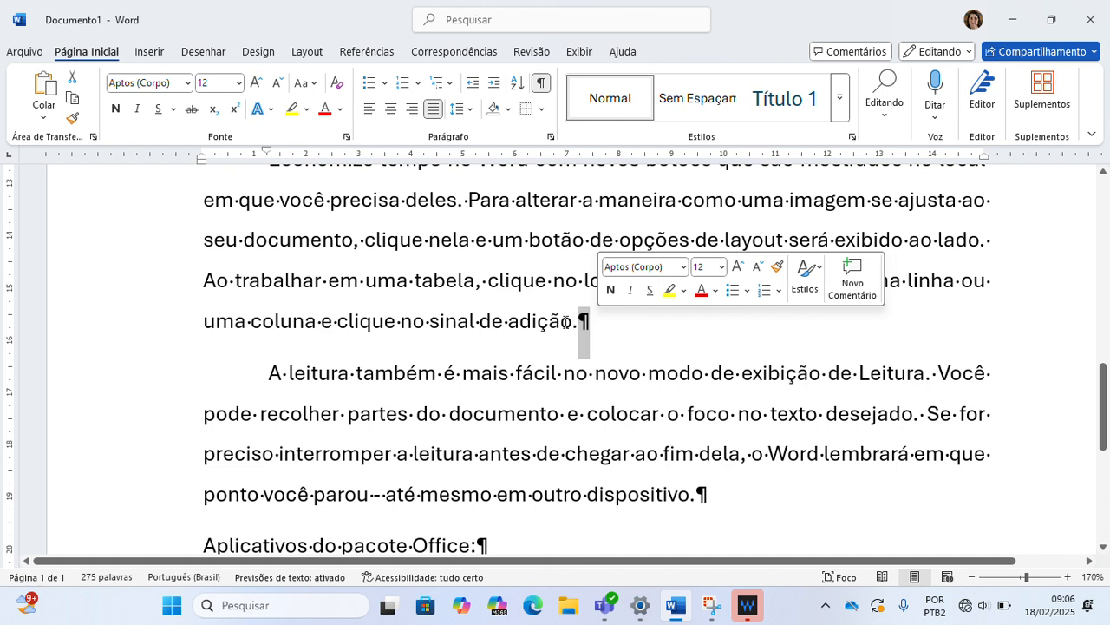
drag(508, 319, 504, 320)
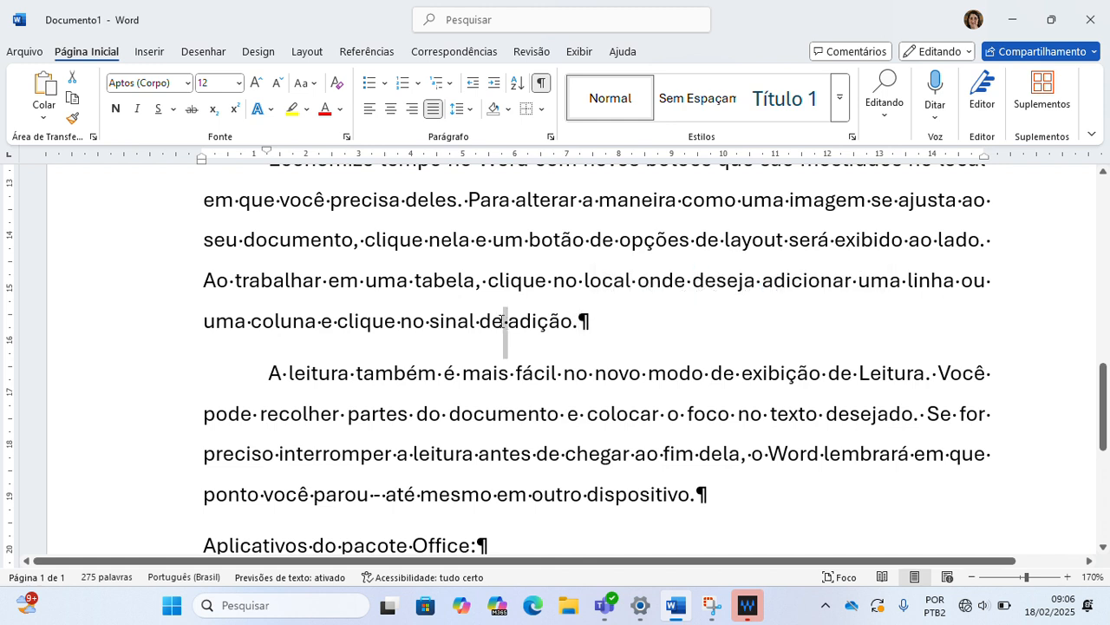
click(561, 342)
Hide the formatting marks, then toggle them on and off once more, leaving them hidden.
click(539, 84)
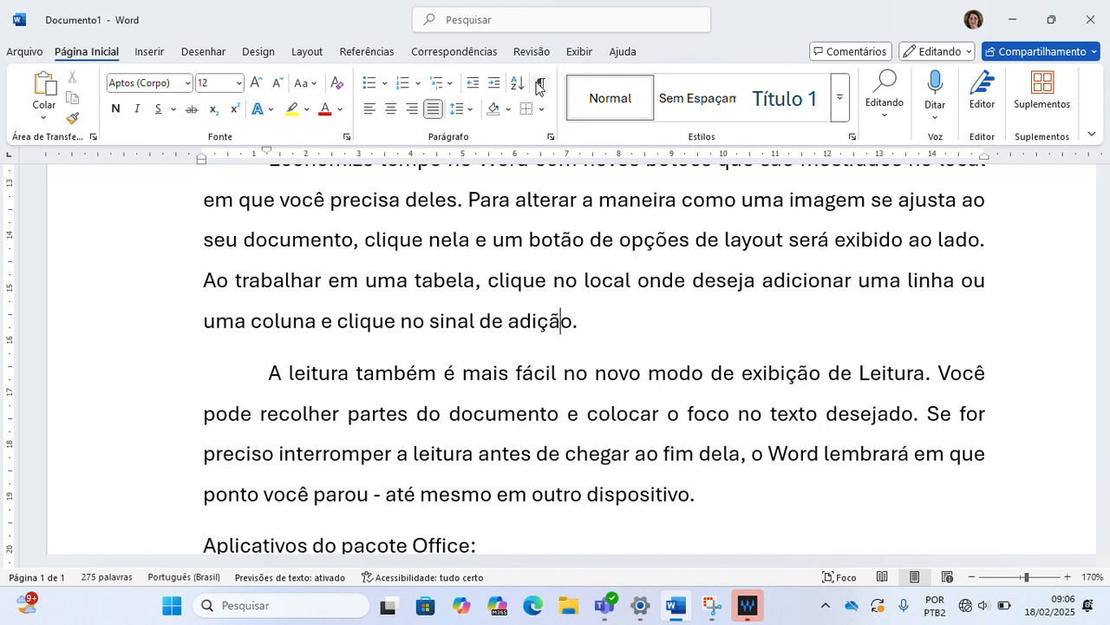
click(540, 84)
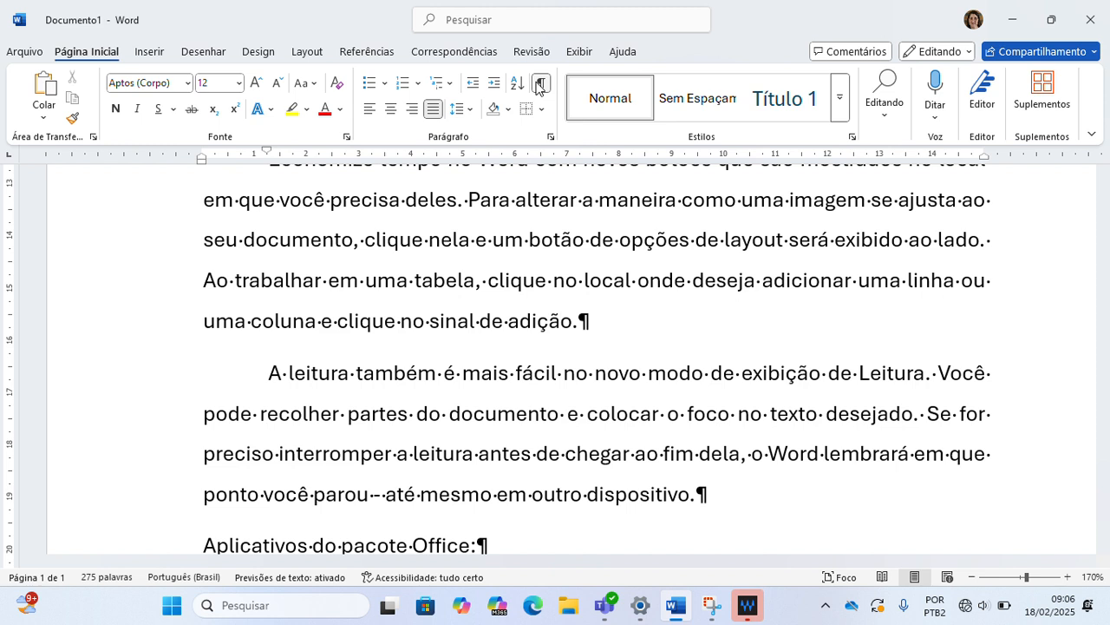
click(540, 84)
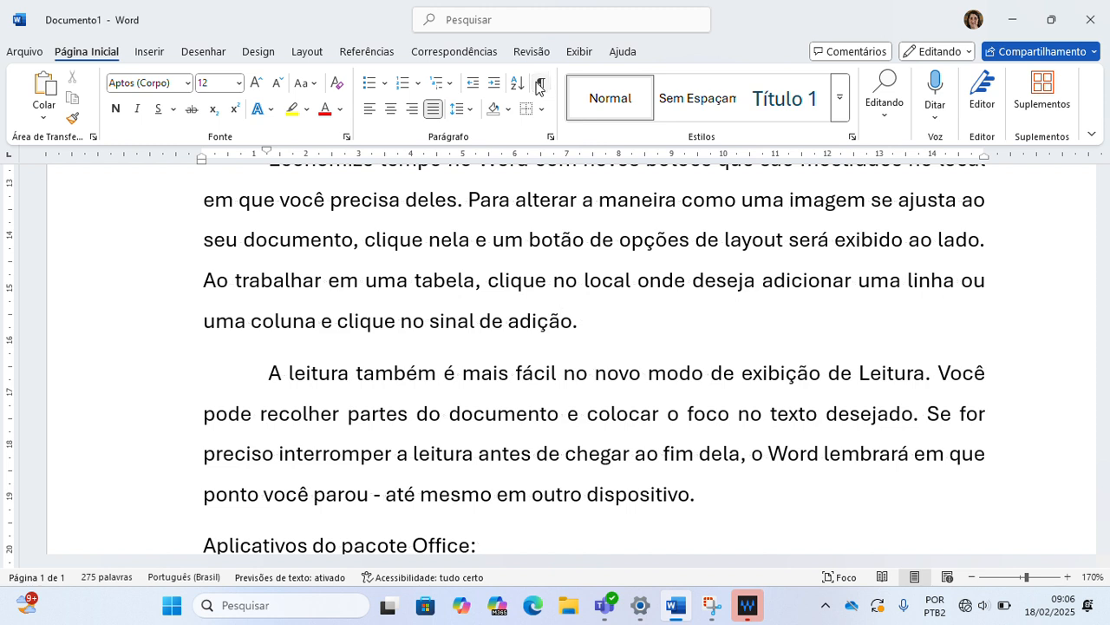